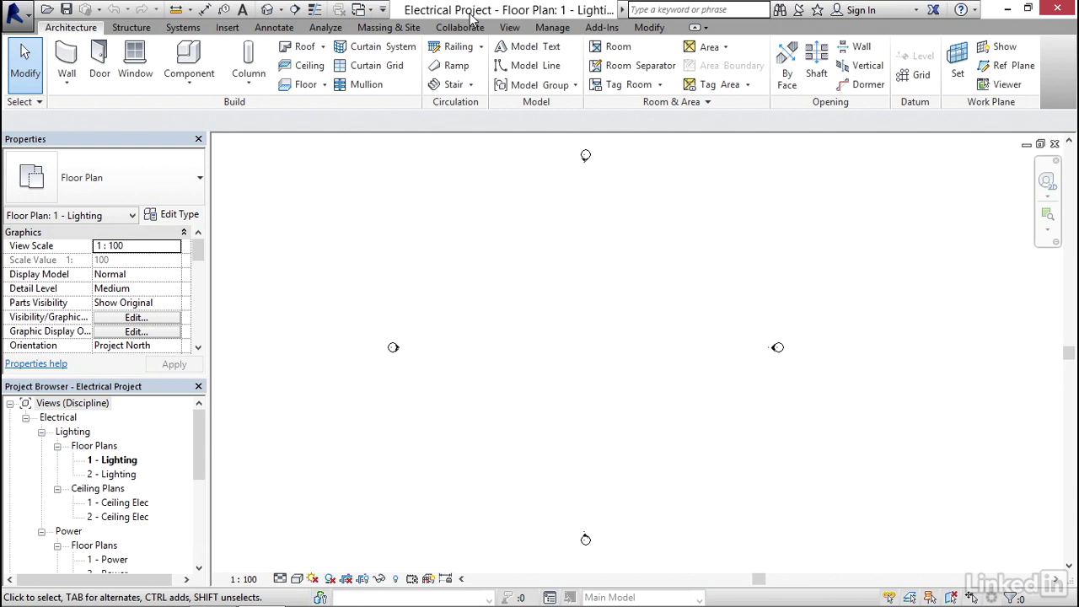
Link Architectural.rvt into the 1 - Lighting plan with Auto - Origin to Origin positioning
click(227, 28)
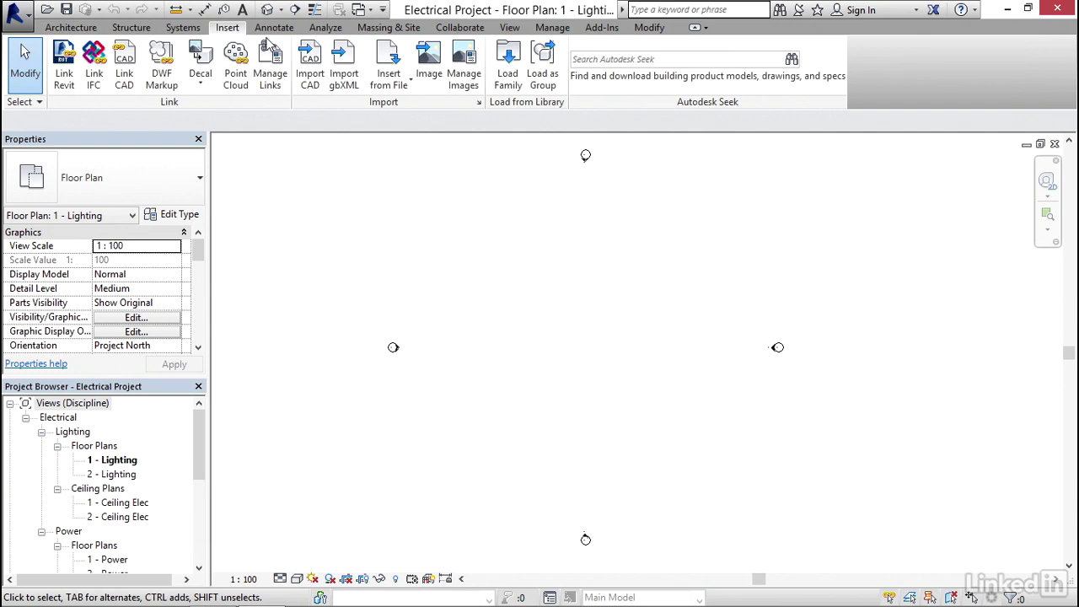
click(63, 80)
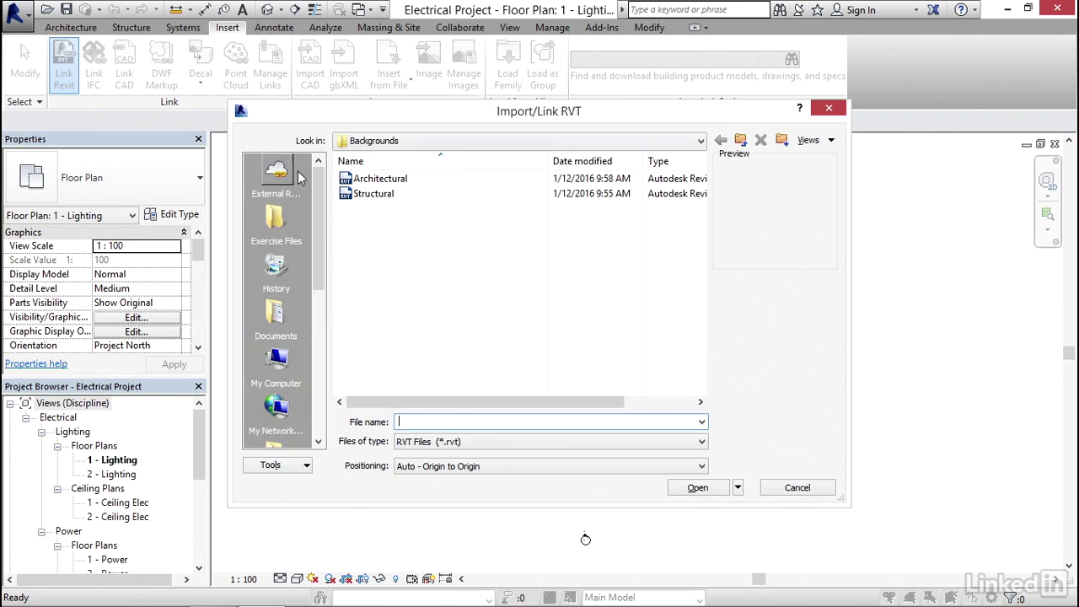
click(399, 183)
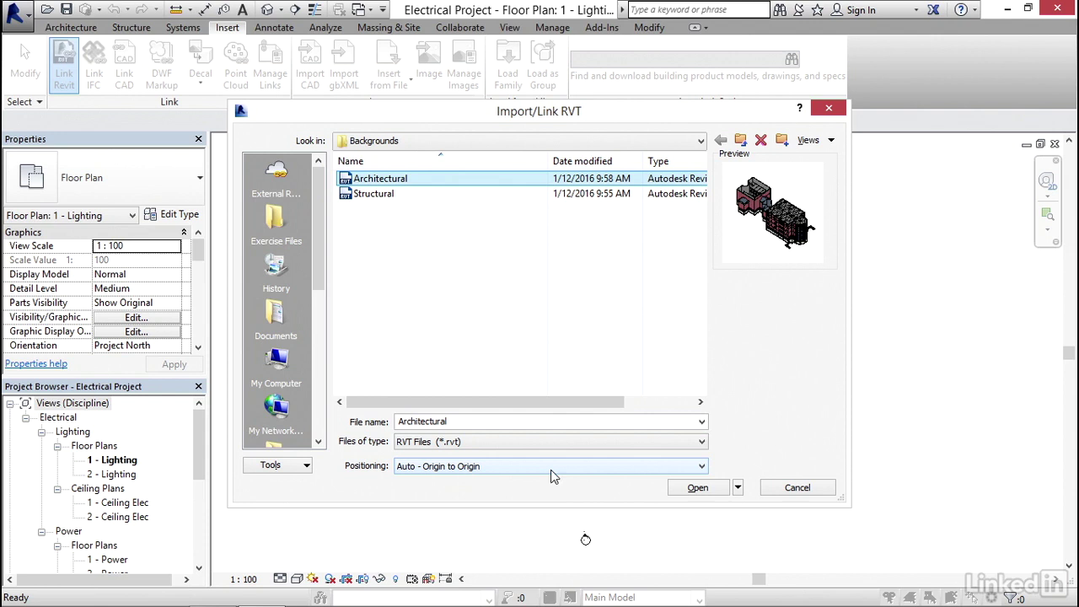
Finish linking Architectural.rvt, pin the link in place, then reselect it
click(707, 494)
middle_drag(440, 410, 590, 426)
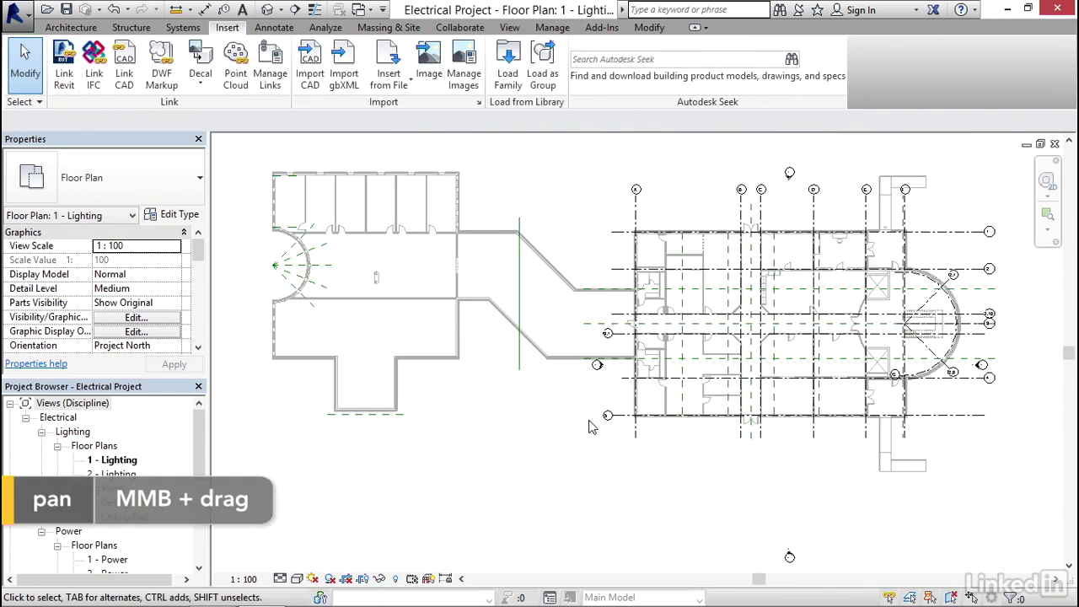
click(453, 364)
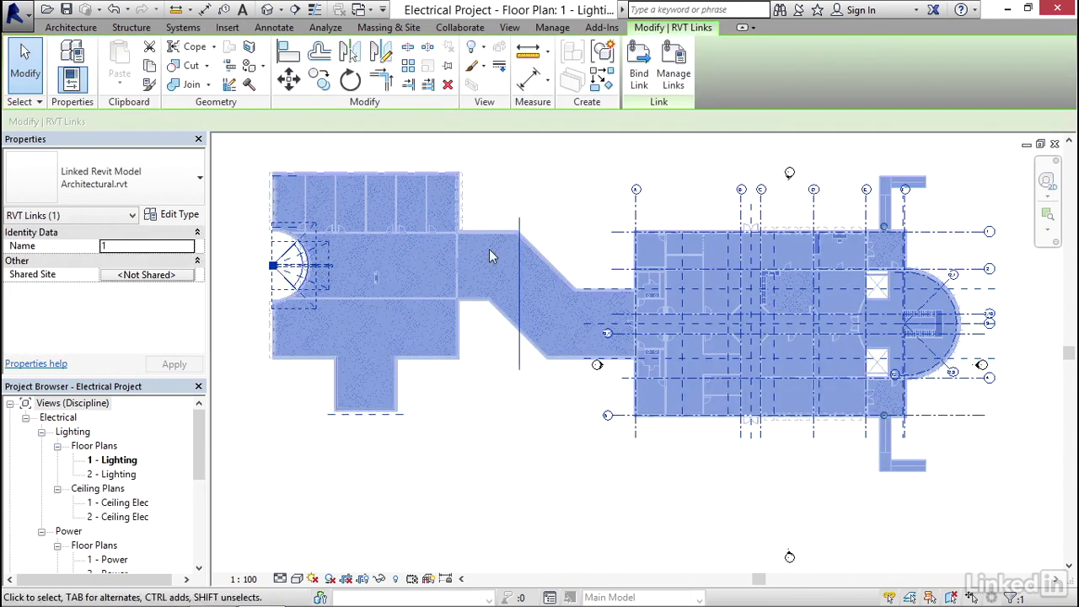
click(448, 67)
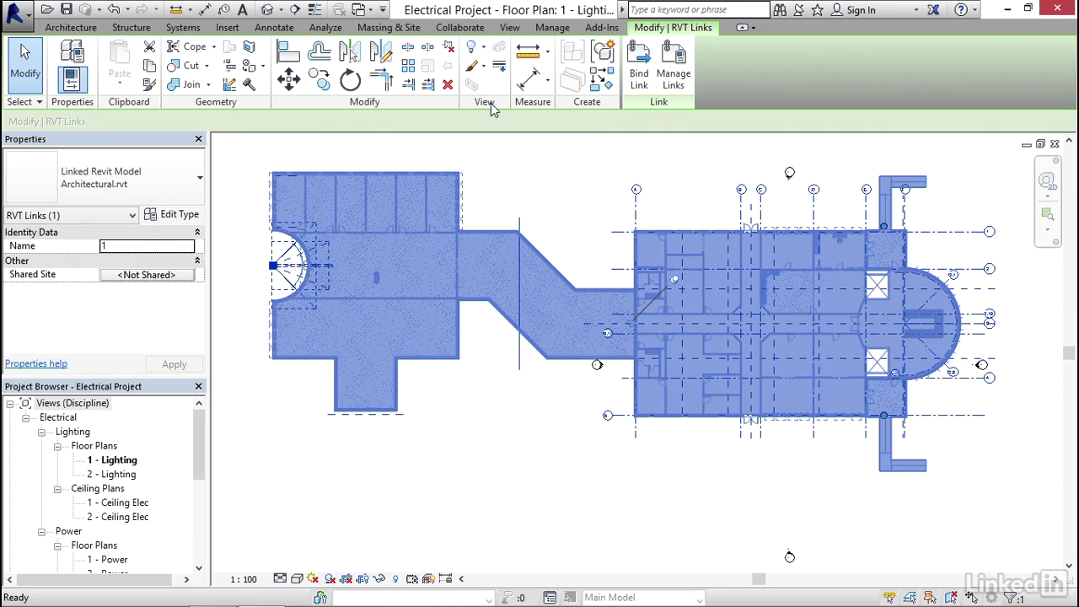
click(498, 185)
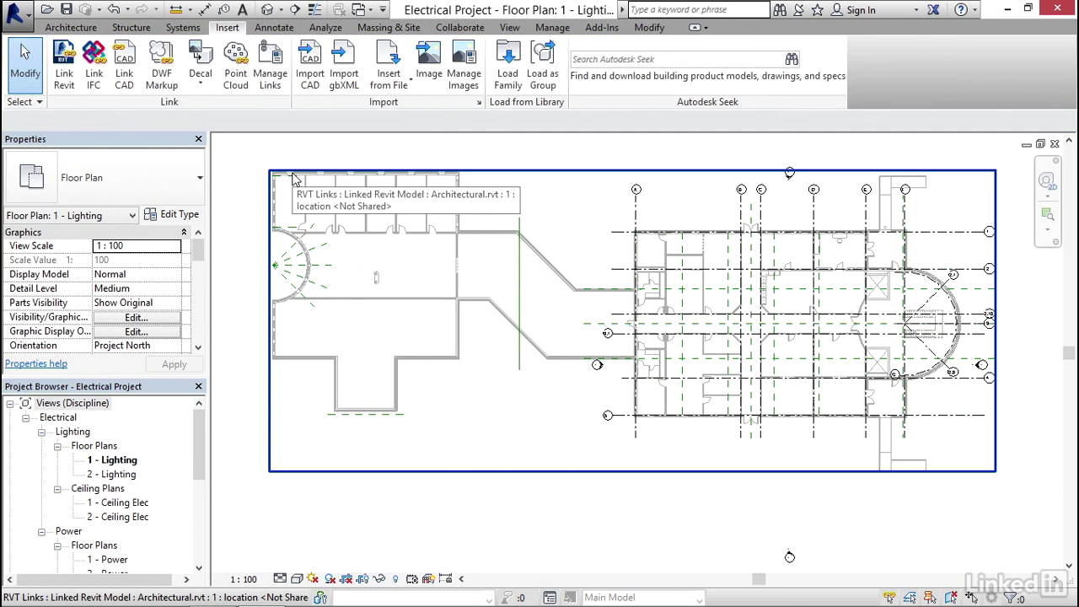
click(258, 165)
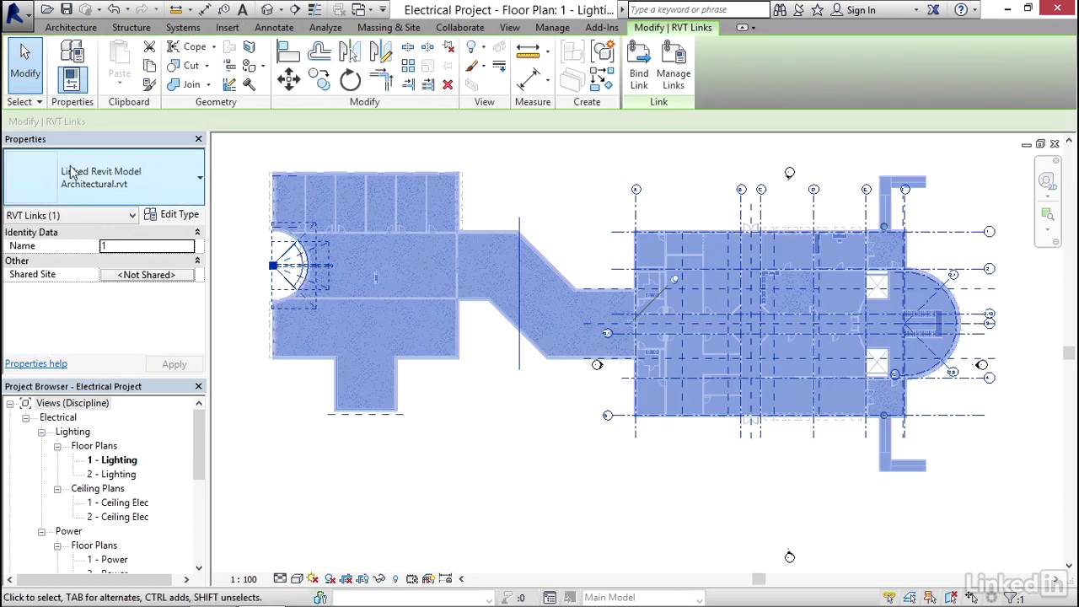
Make the Architectural link type Room Bounding, keeping the Existing and New Construction phase mapping
click(181, 215)
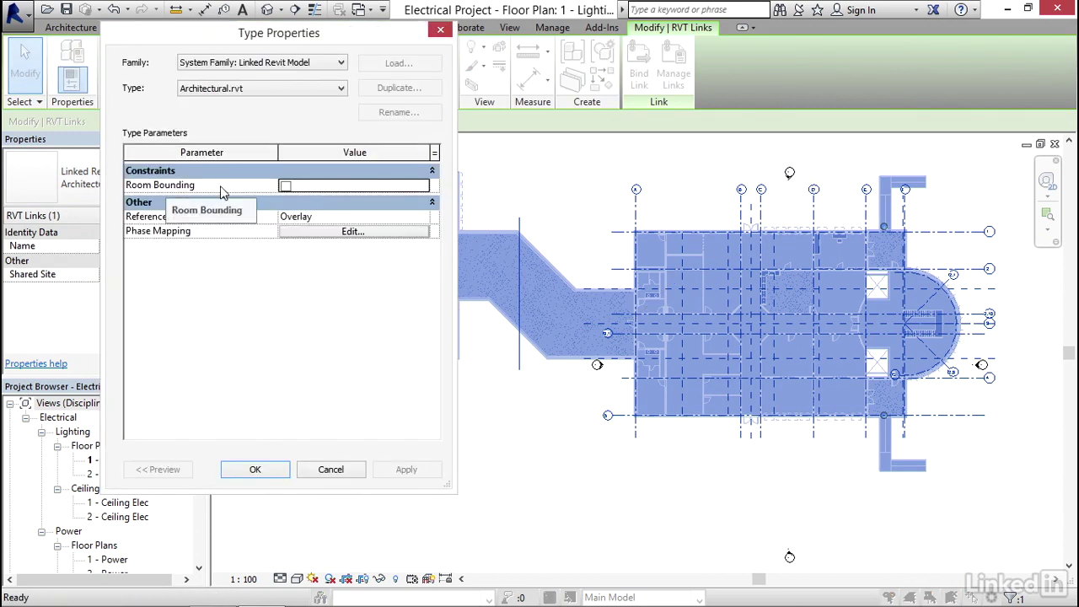
click(285, 186)
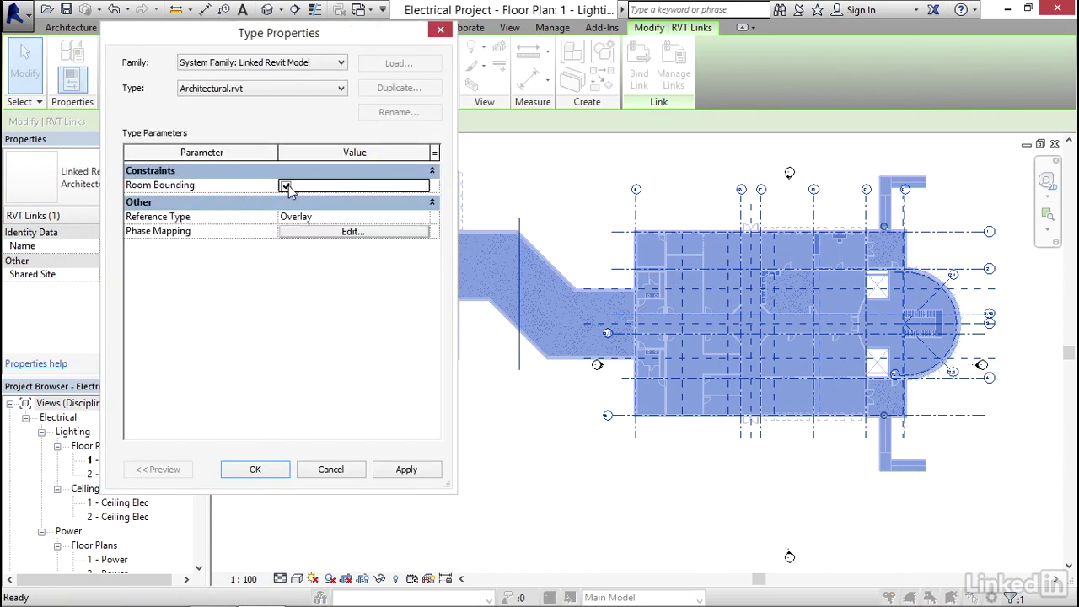
click(352, 232)
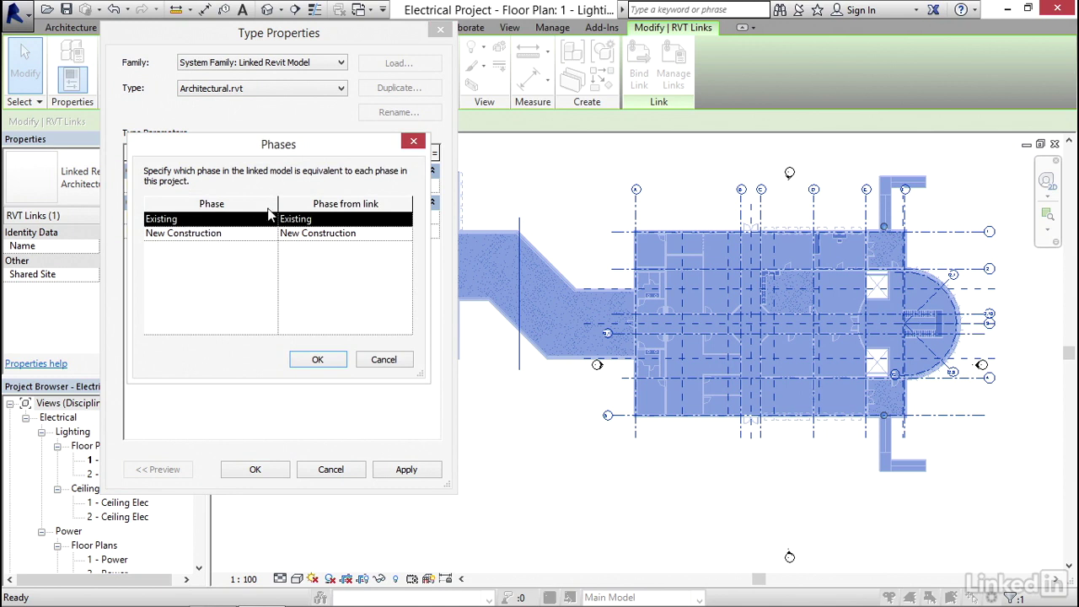
click(318, 361)
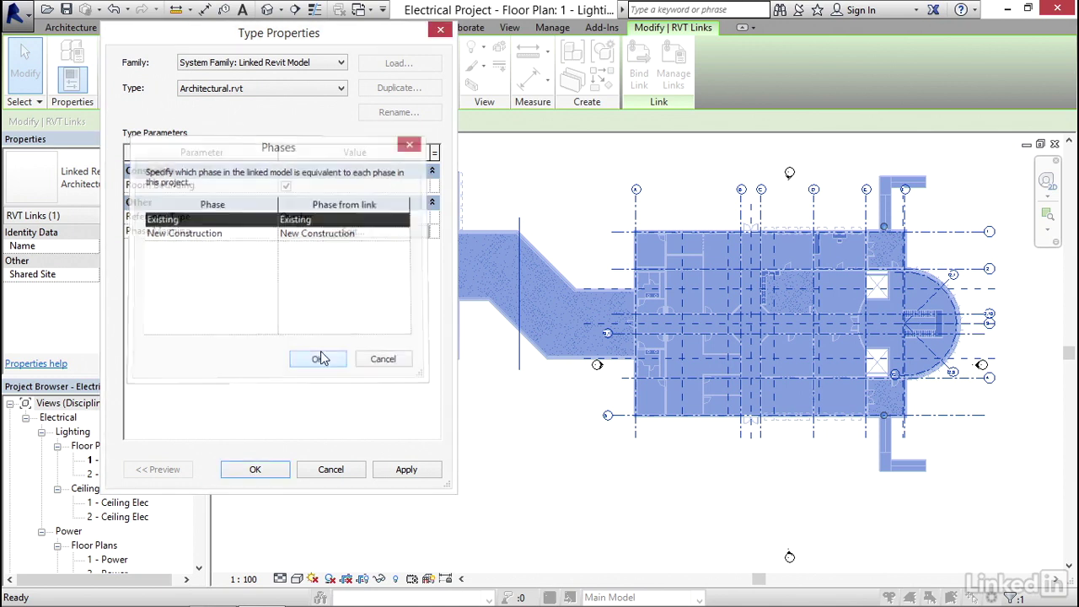
click(401, 471)
click(254, 469)
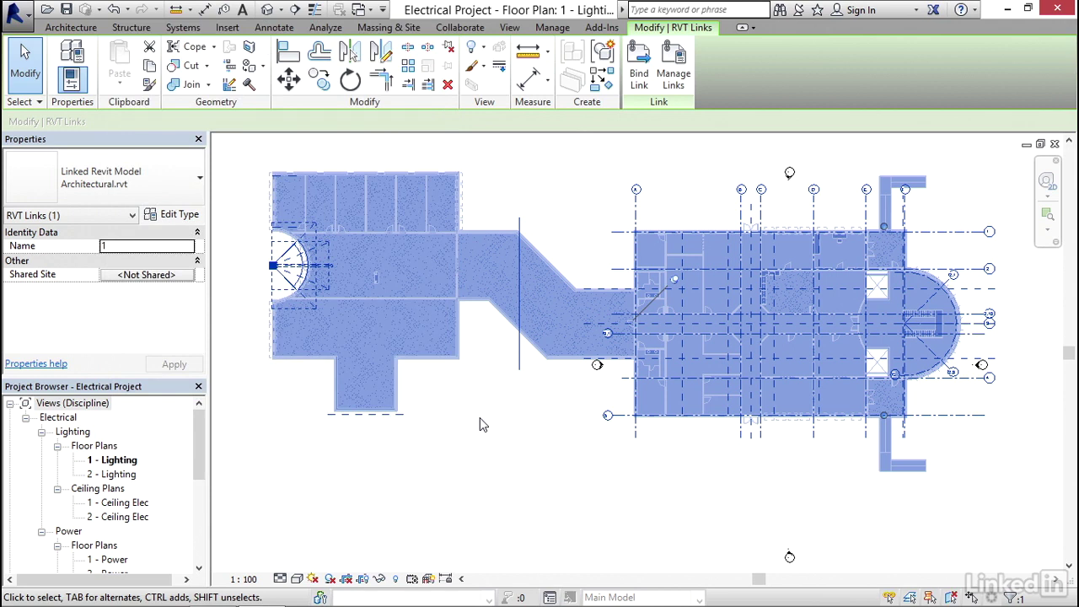
Clear the selection and turn off Select Pinned Elements in the status bar
click(462, 432)
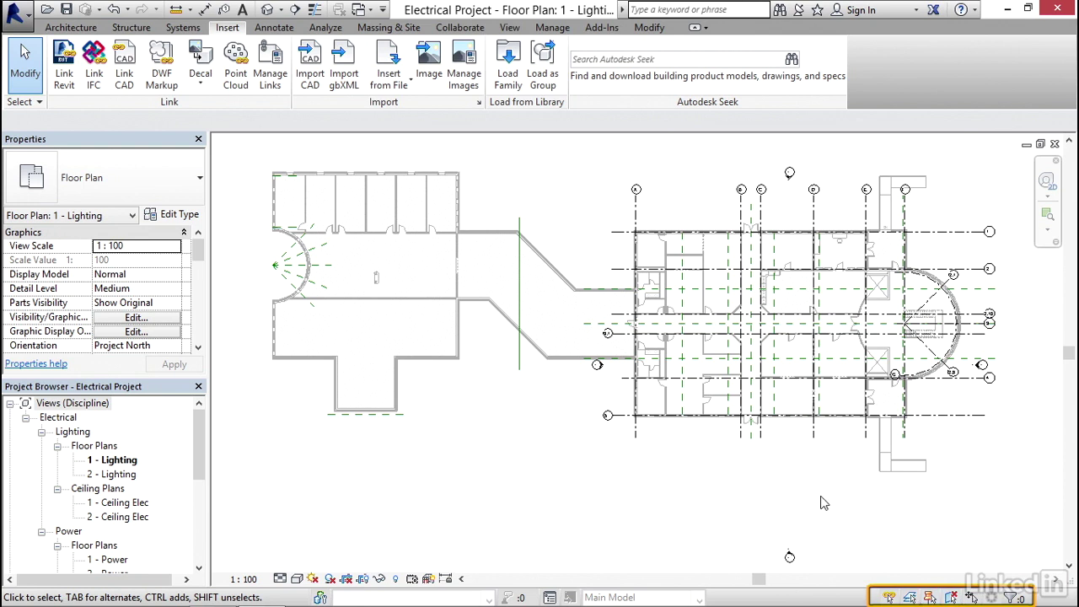
click(840, 425)
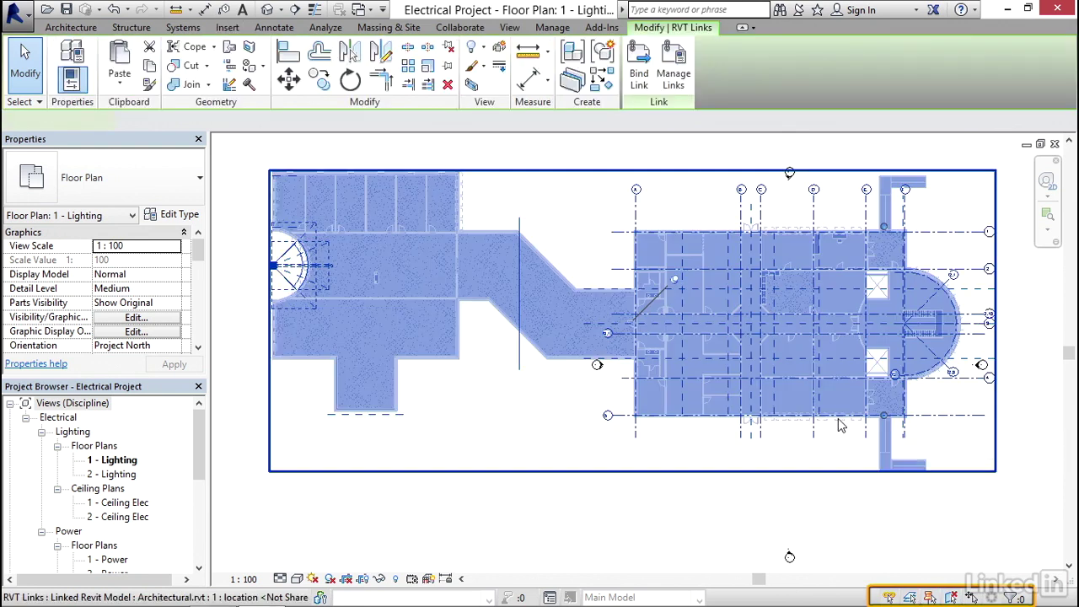
key(Escape)
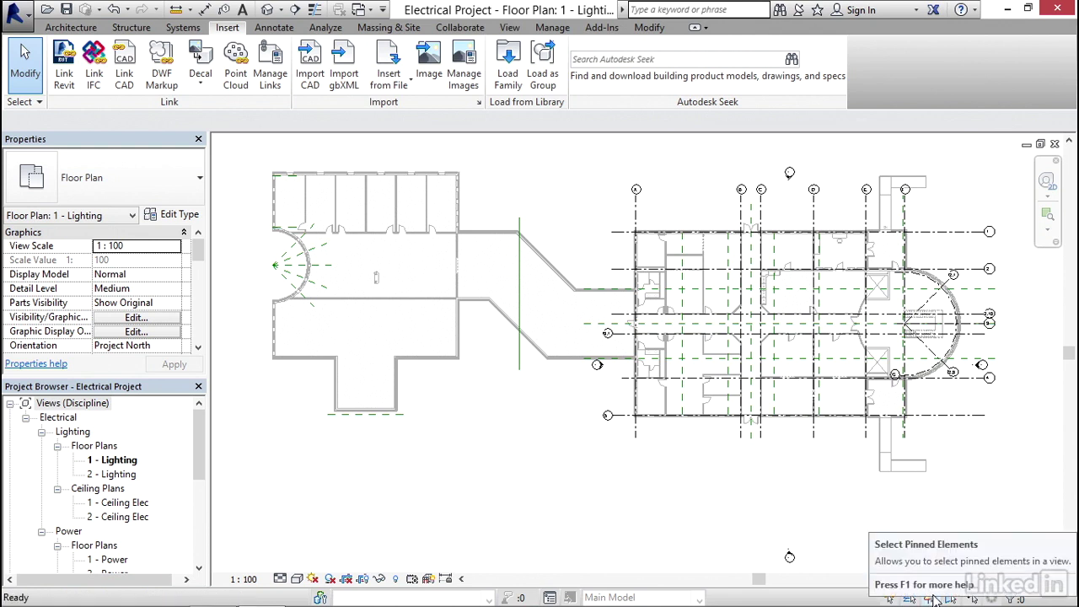
click(932, 598)
Drag several window selections across the plan to confirm the pinned link is skipped
drag(641, 167, 343, 309)
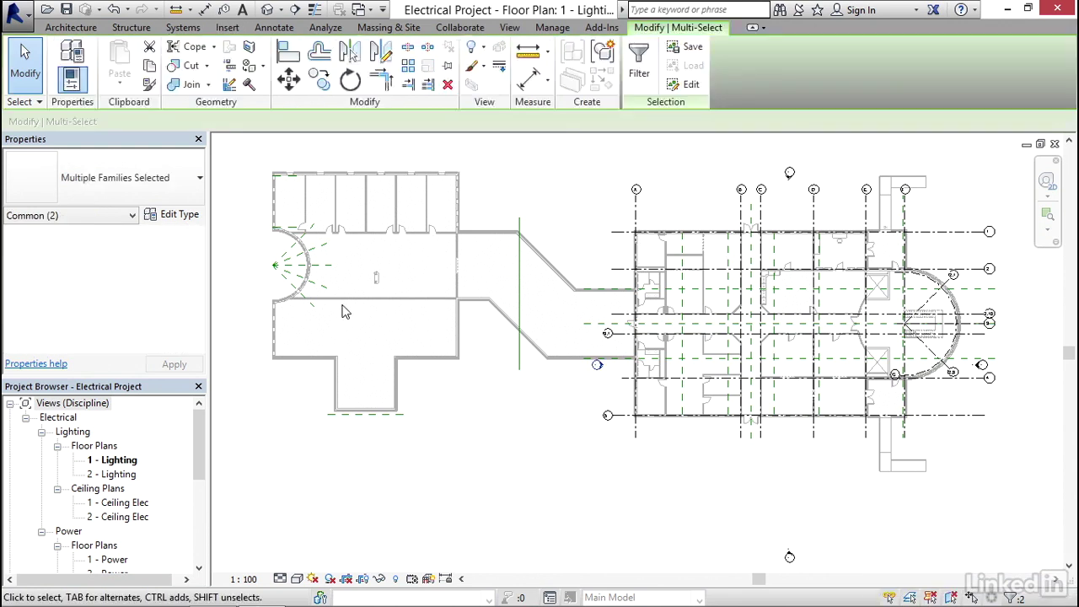
click(323, 272)
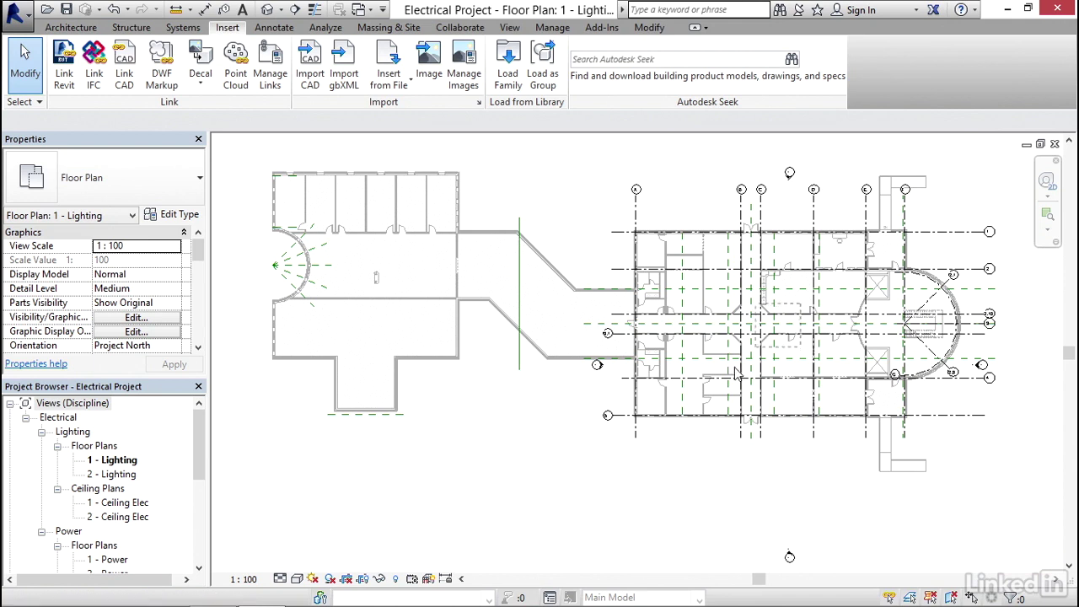
drag(998, 288, 794, 445)
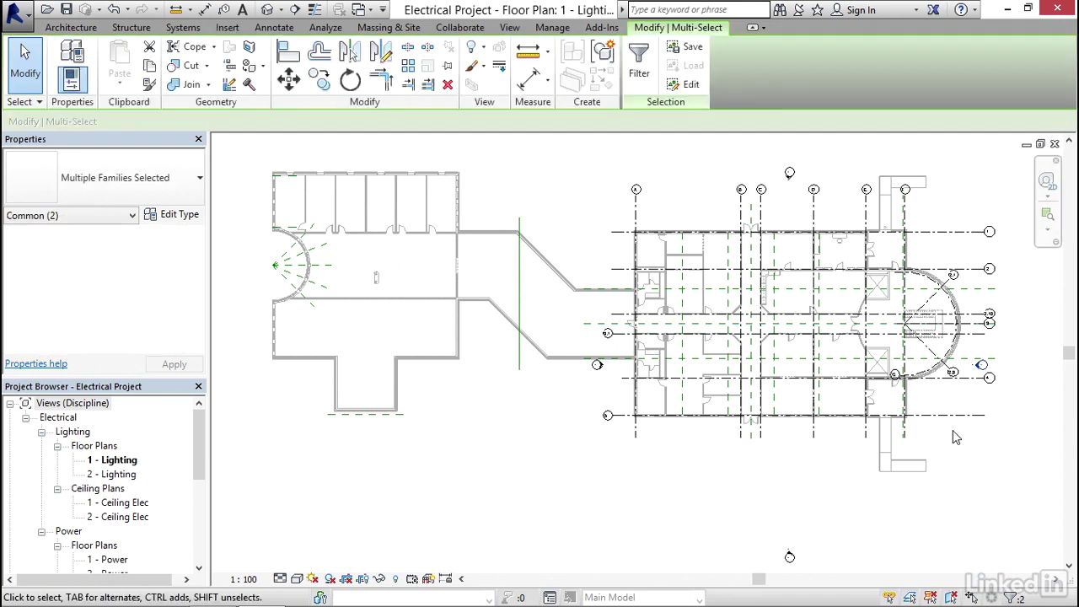
drag(952, 431, 789, 529)
drag(682, 190, 390, 430)
click(617, 341)
drag(532, 425, 612, 421)
key(Escape)
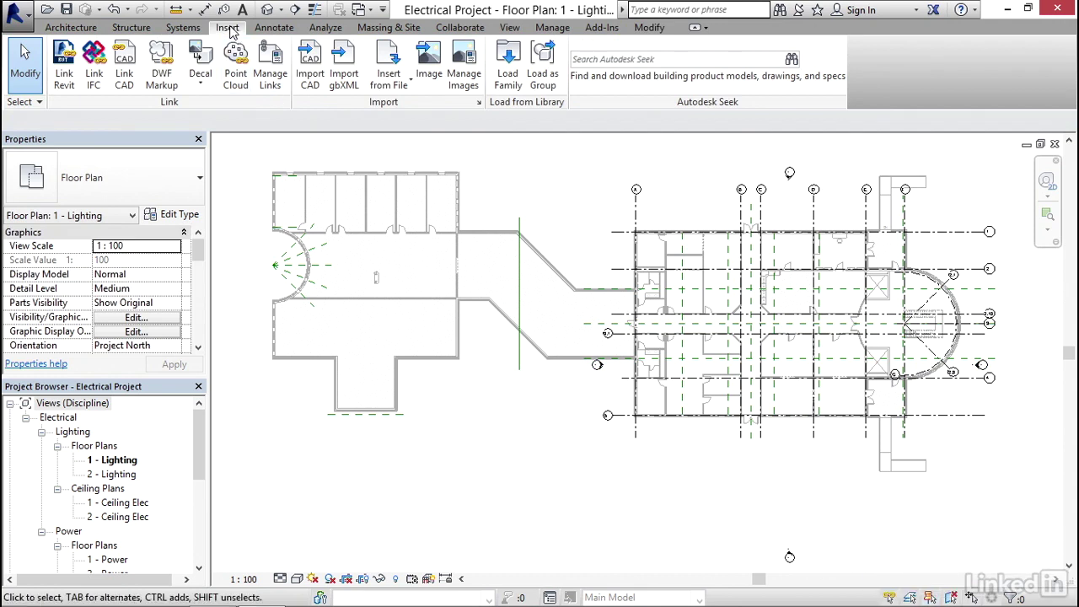
click(64, 75)
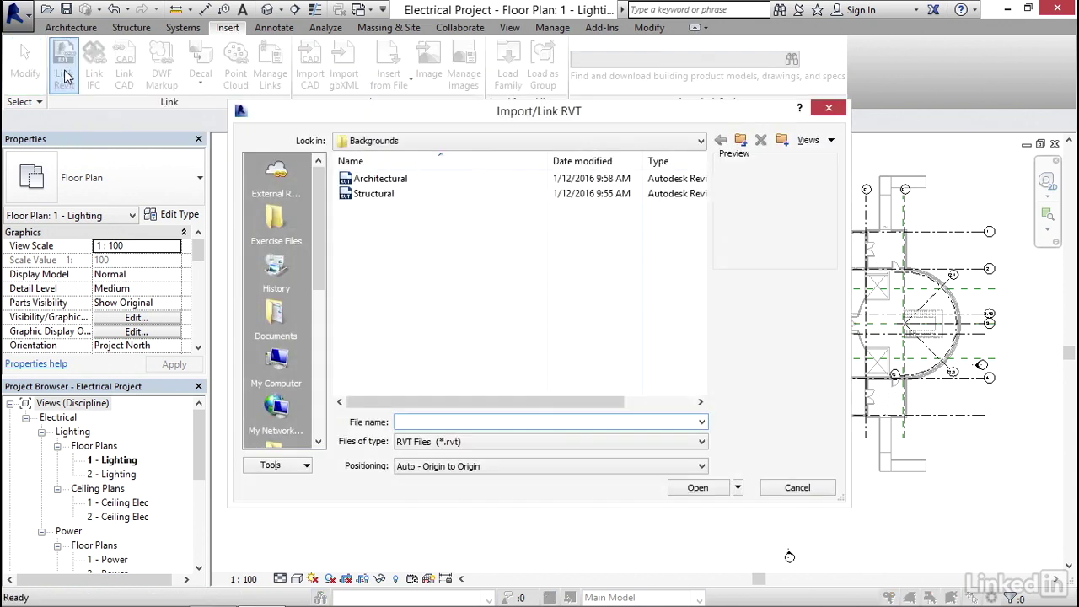
click(375, 195)
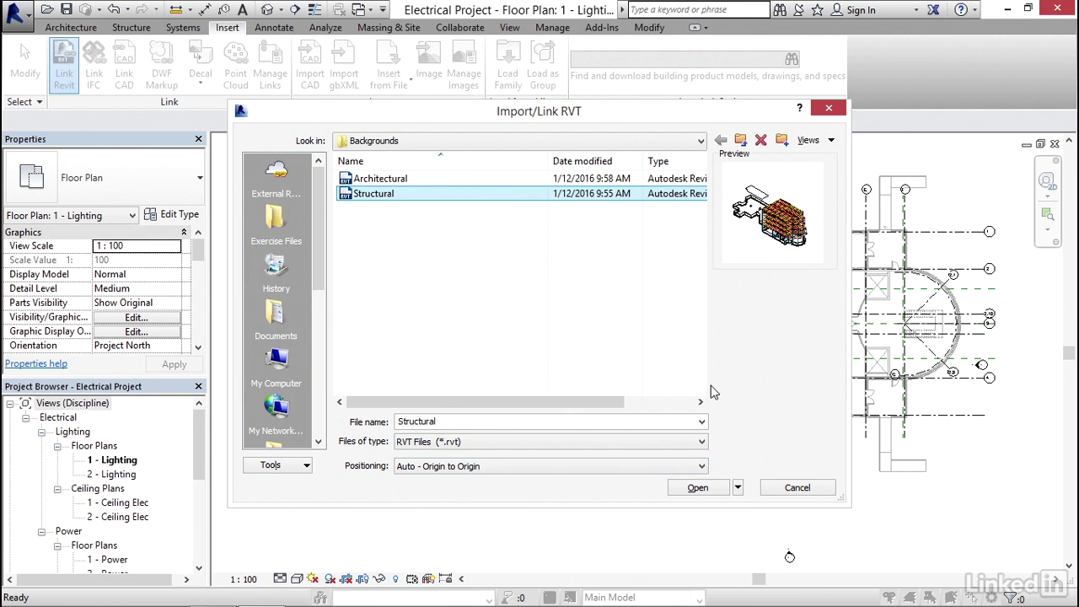
click(698, 488)
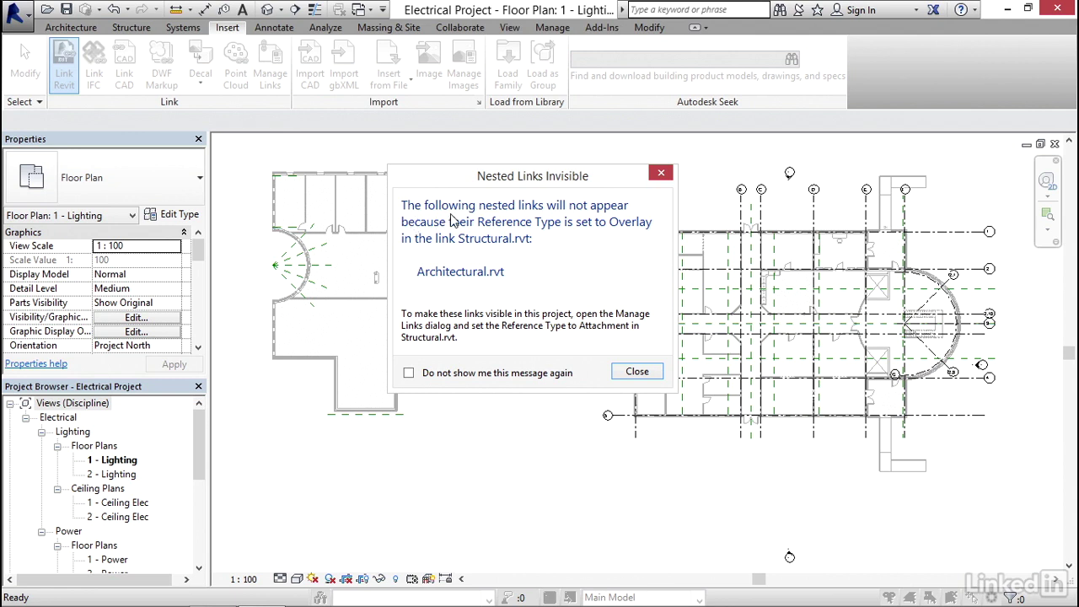
click(636, 370)
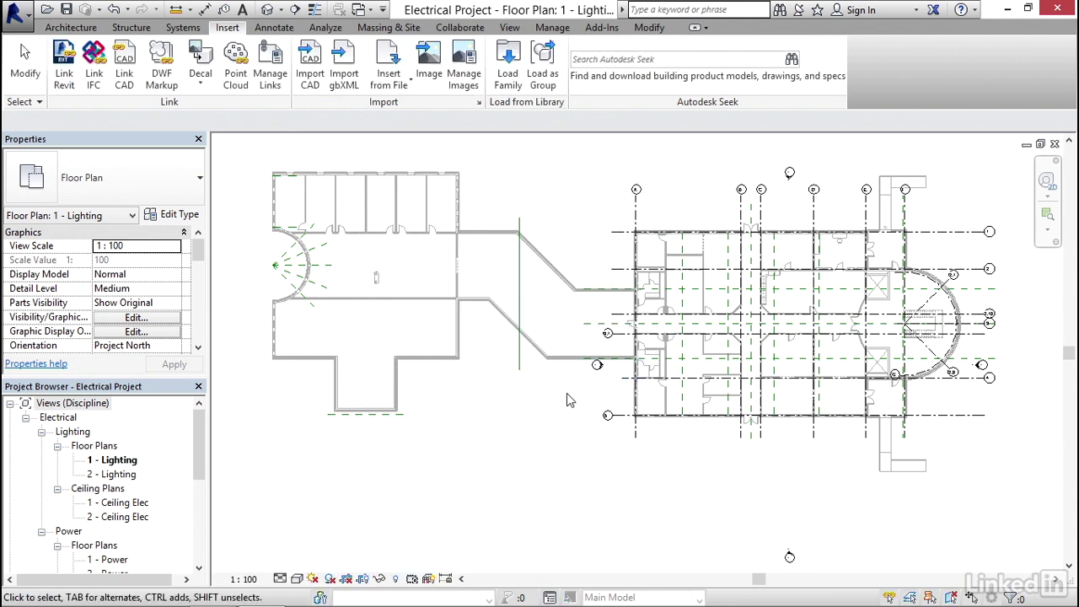
middle_drag(674, 396, 525, 378)
scroll(653, 330, up, 5)
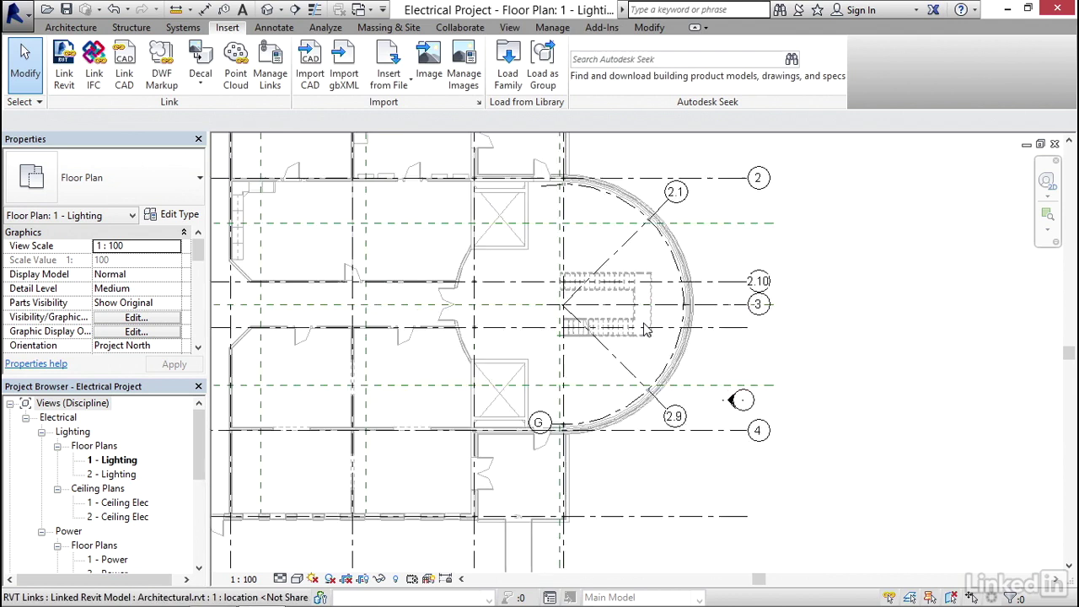
scroll(651, 329, up, 6)
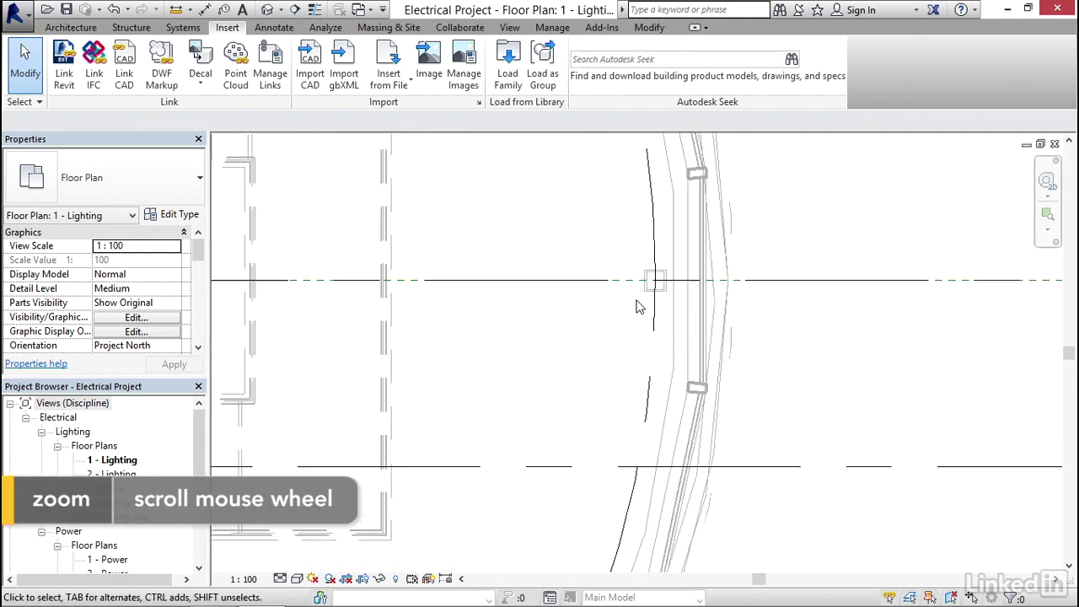
scroll(640, 301, down, 3)
scroll(716, 294, down, 4)
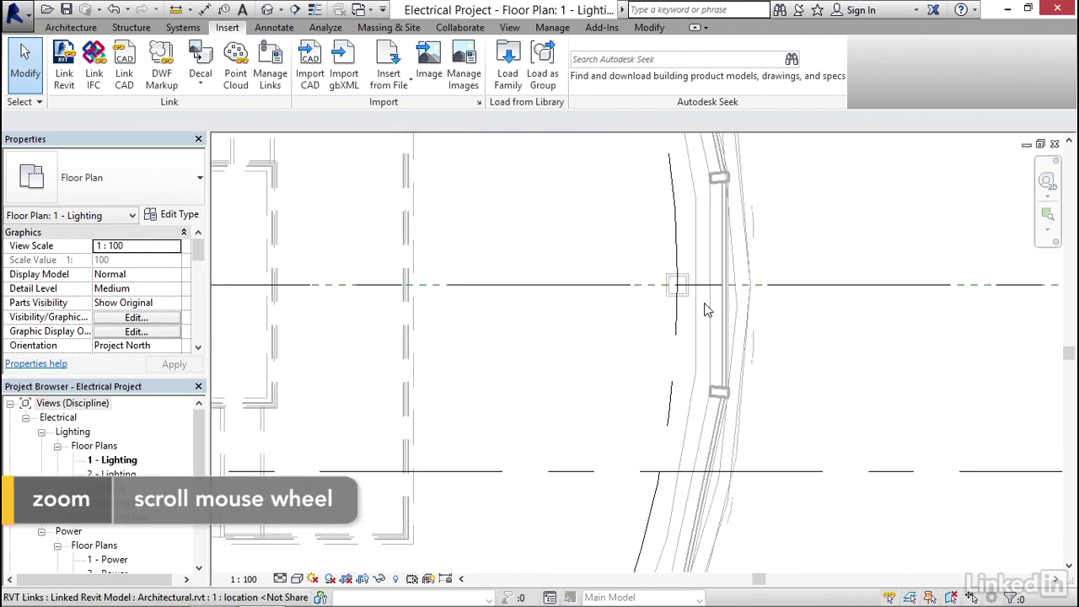
scroll(726, 297, down, 8)
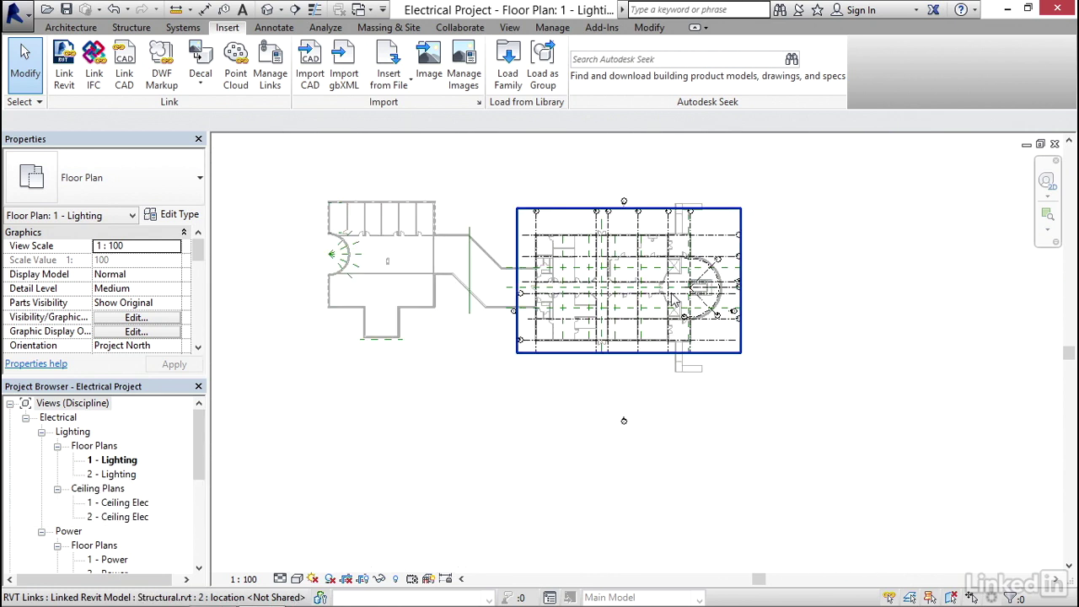
scroll(556, 295, up, 3)
scroll(552, 305, down, 2)
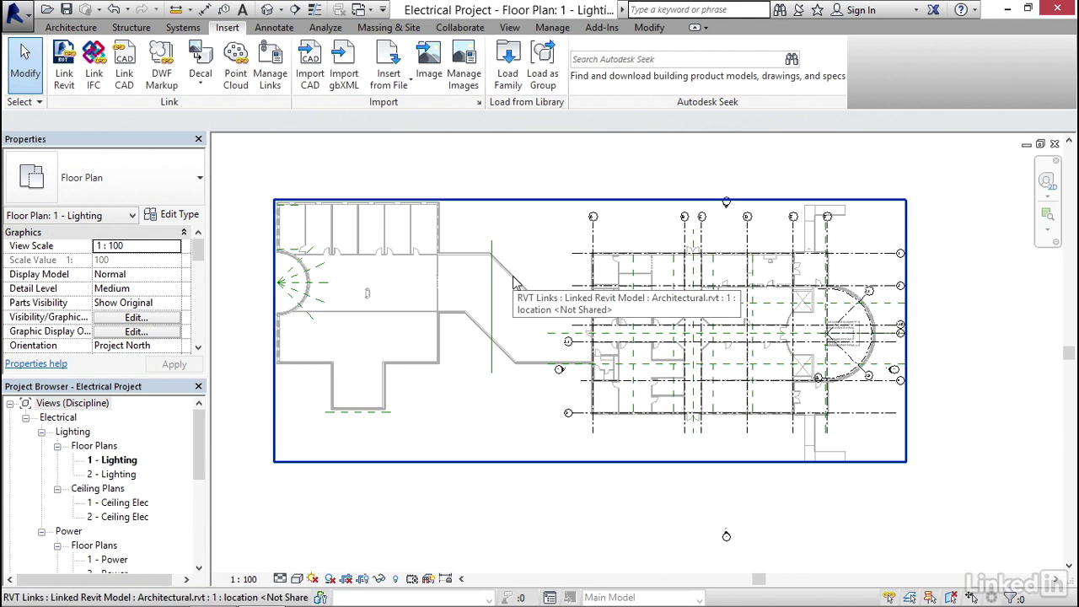
scroll(520, 287, up, 1)
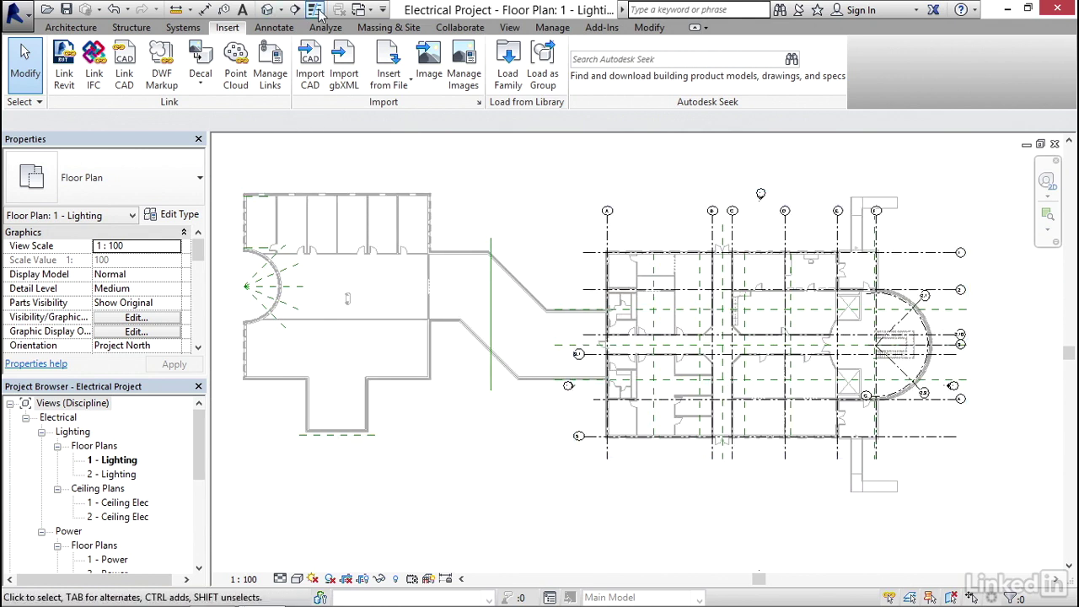
Place a space in the top room and open its M_Space Tag family for editing
click(326, 29)
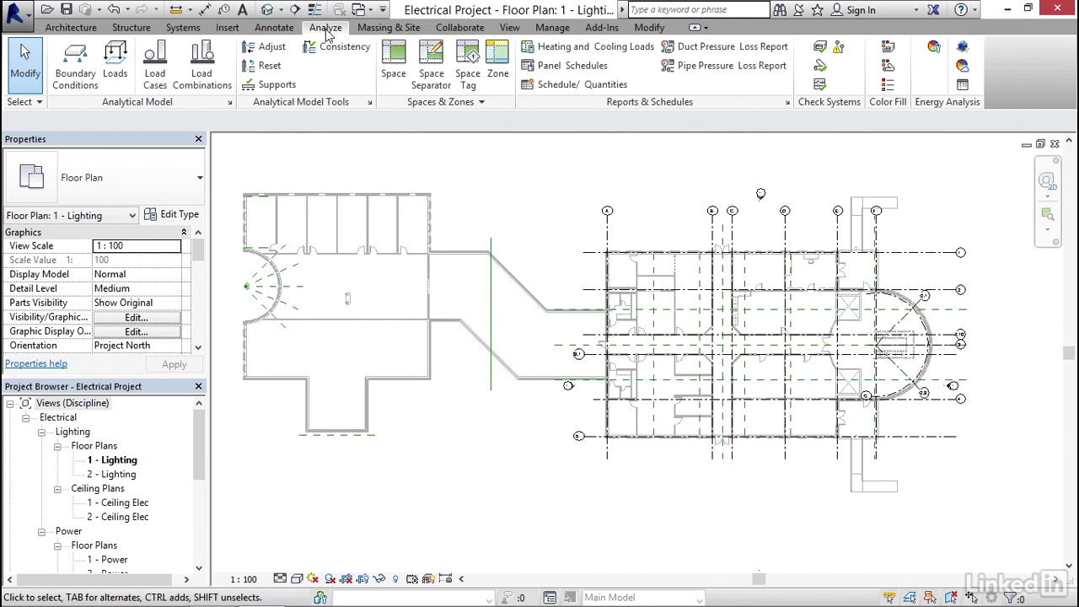
click(390, 74)
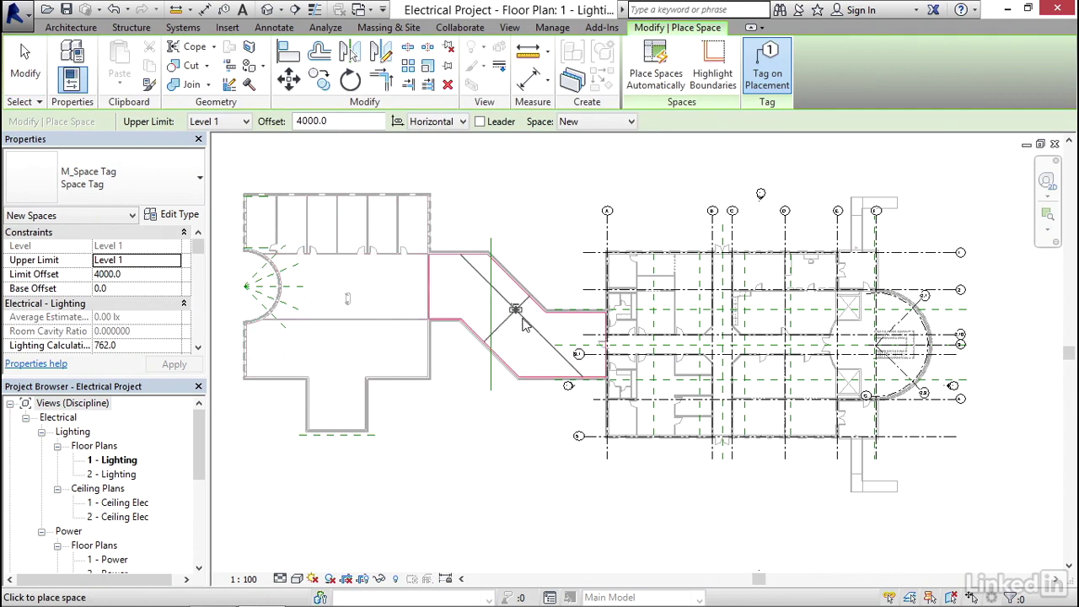
scroll(646, 282, up, 4)
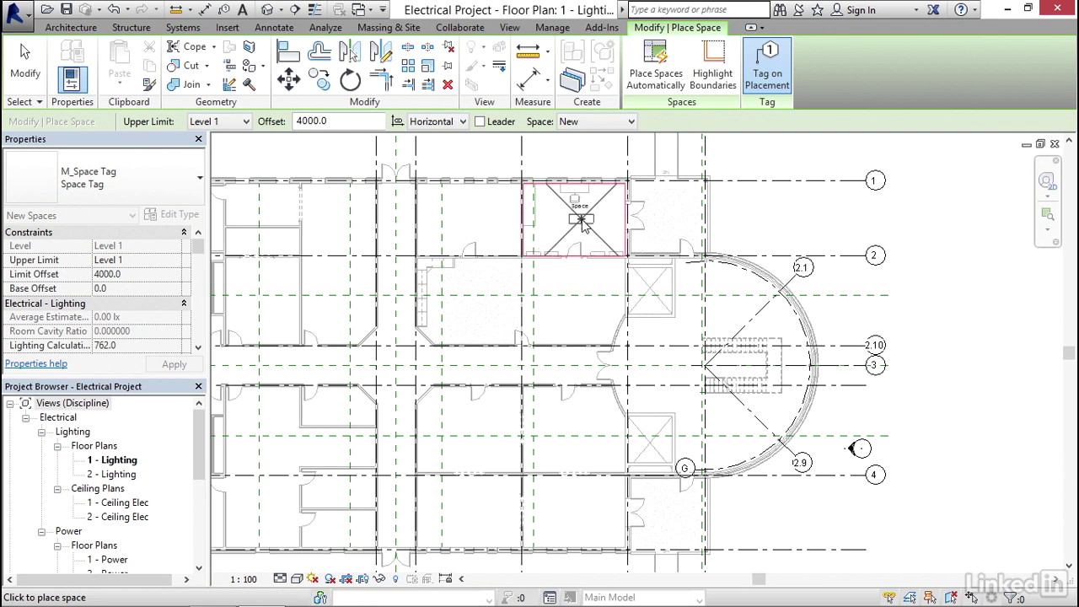
scroll(581, 220, up, 5)
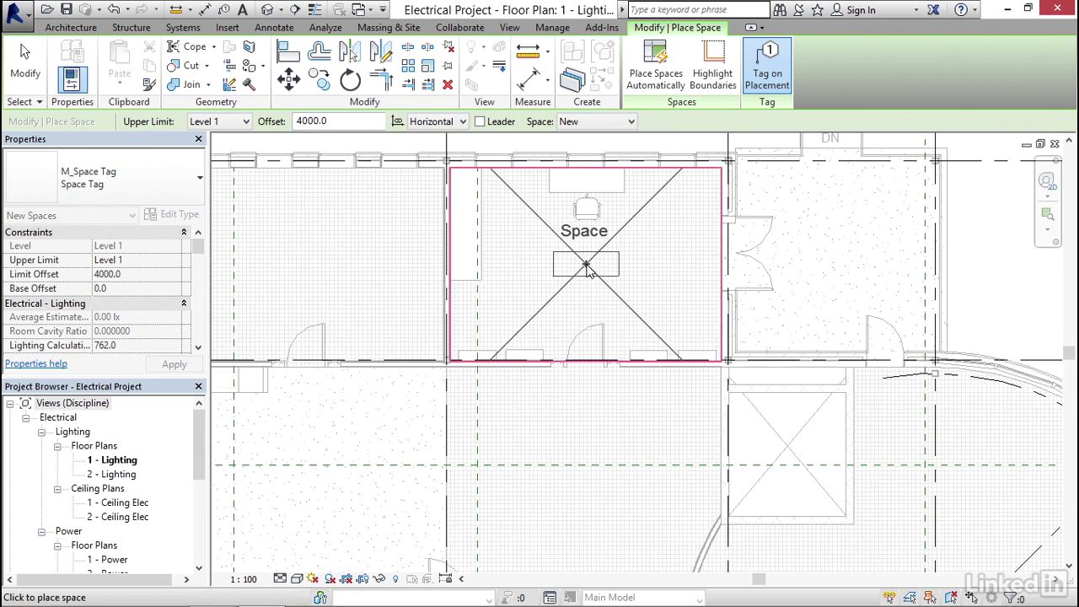
click(588, 268)
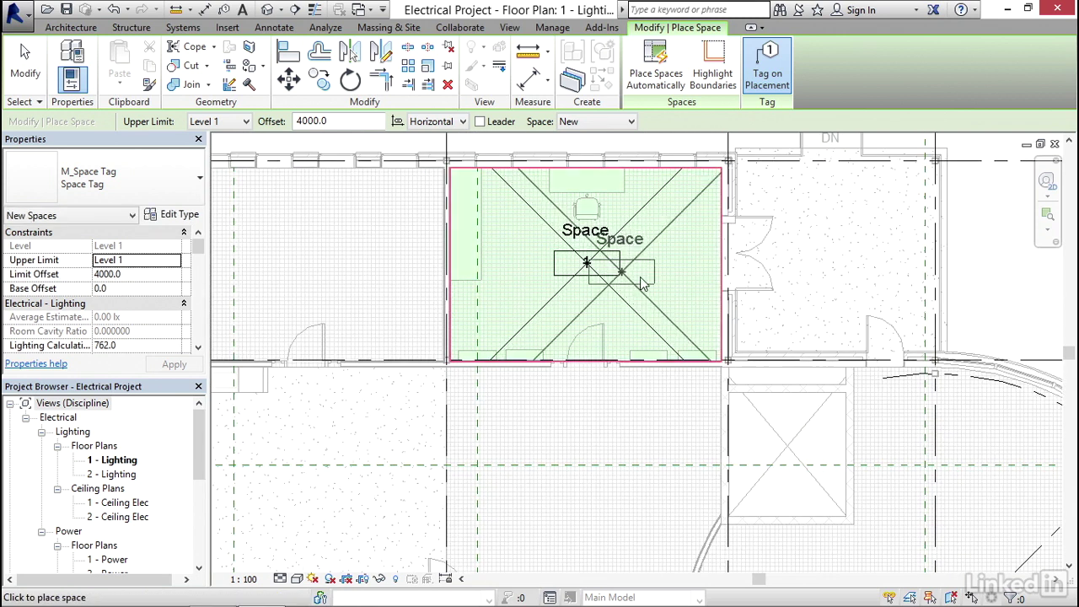
key(Escape)
key(Escape)
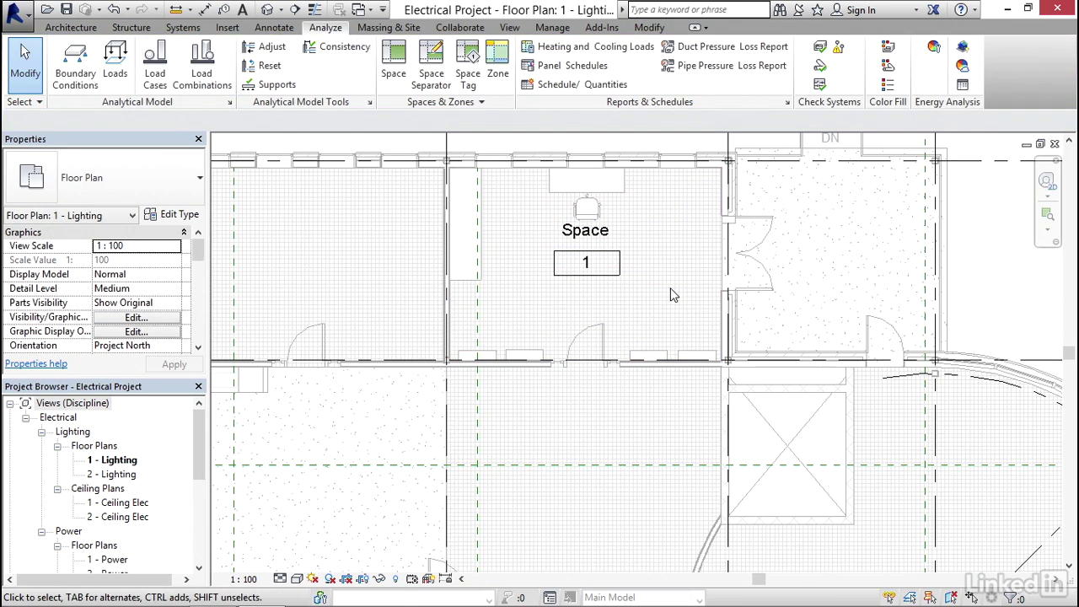
click(596, 239)
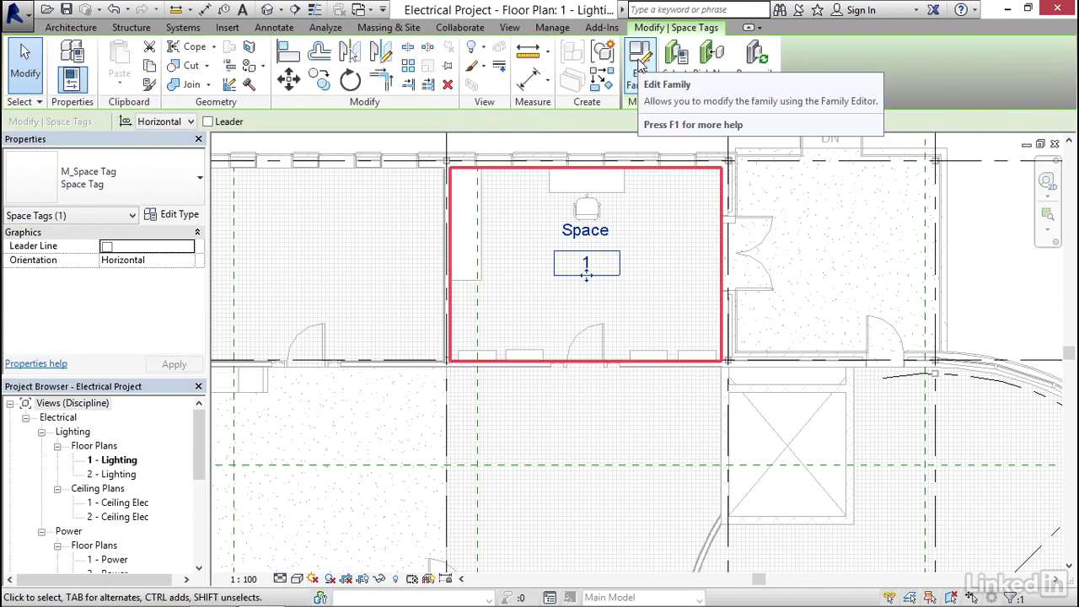
click(641, 66)
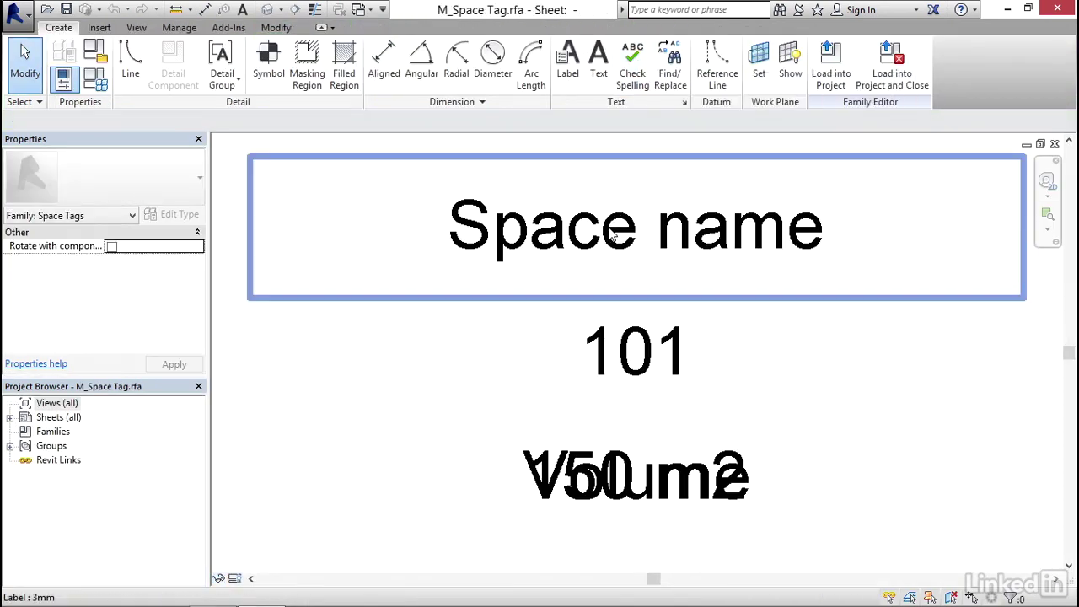
Replace the tag's Name label parameter with Room Name
click(609, 227)
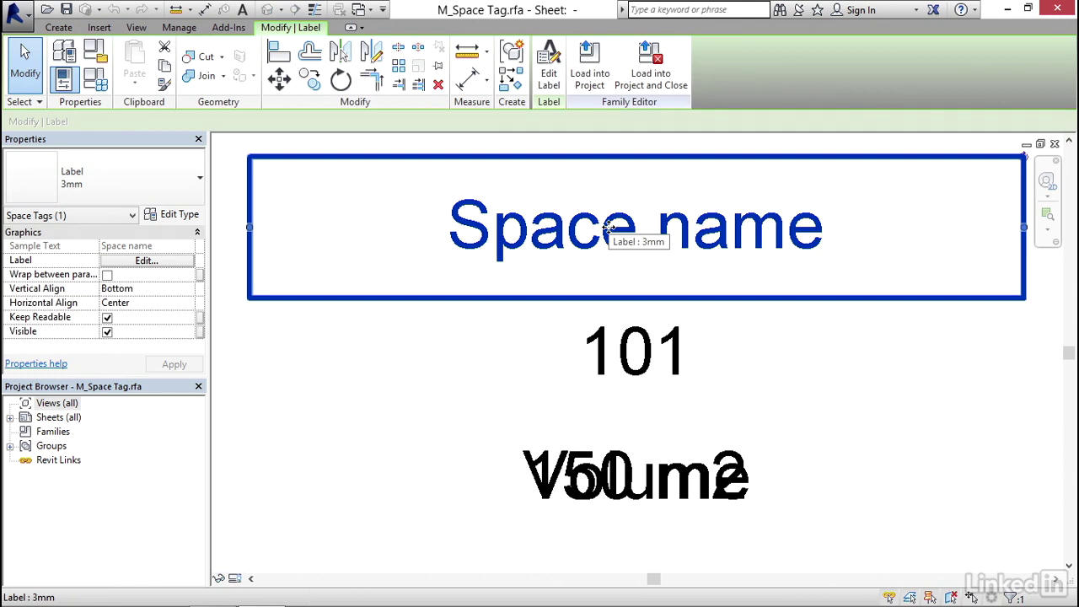
click(550, 81)
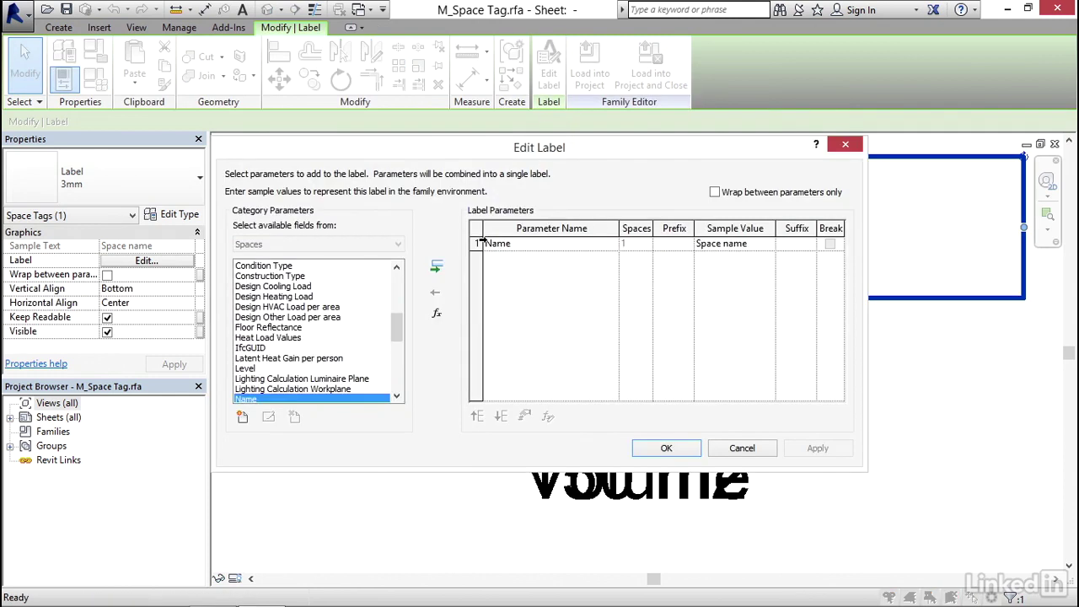
click(477, 243)
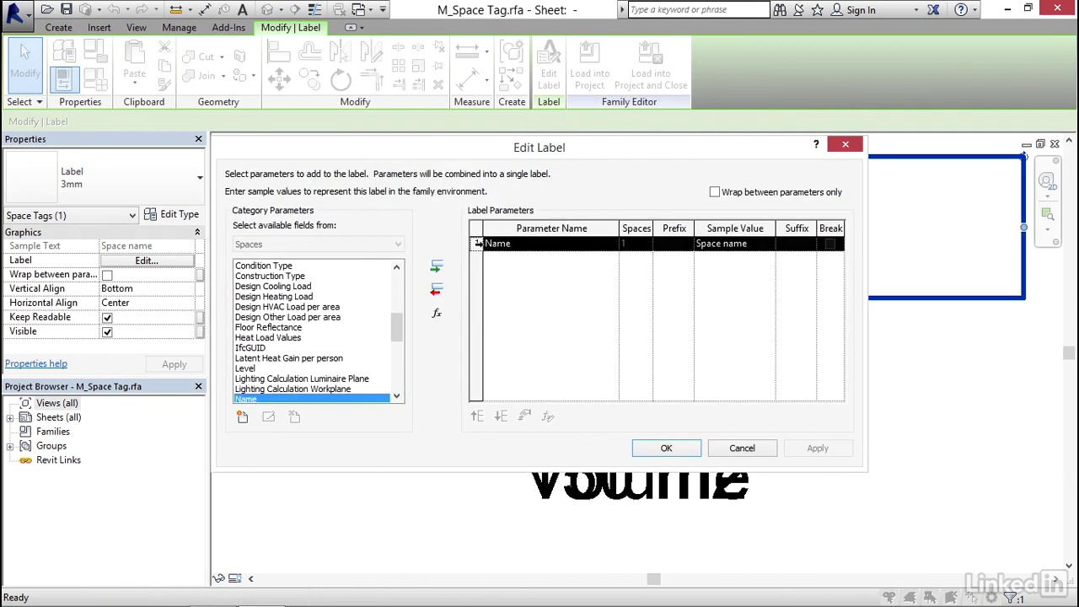
click(436, 293)
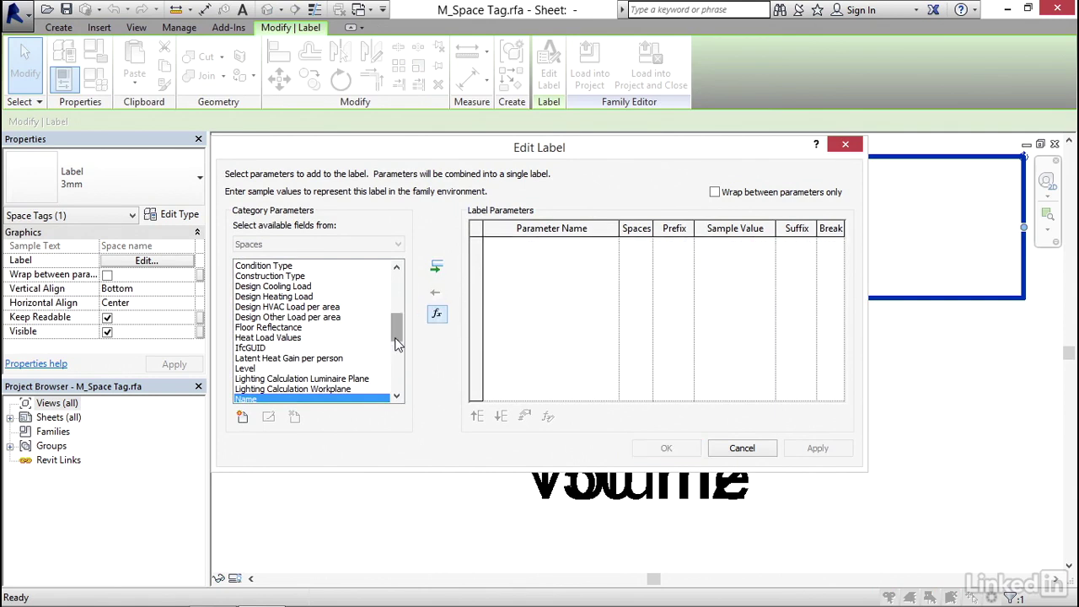
scroll(312, 362, down, 4)
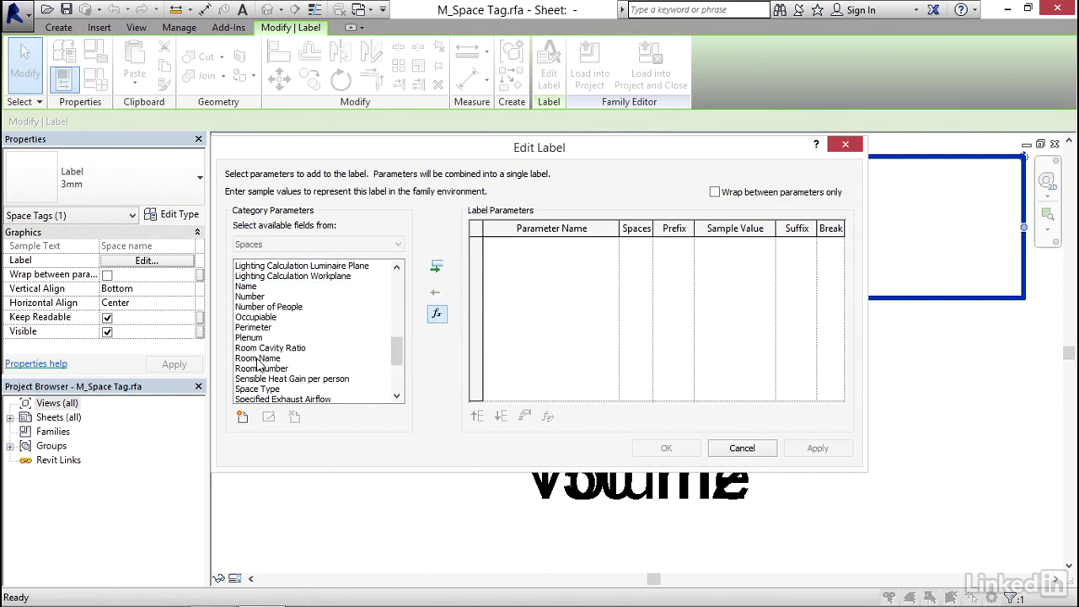
click(260, 359)
click(435, 270)
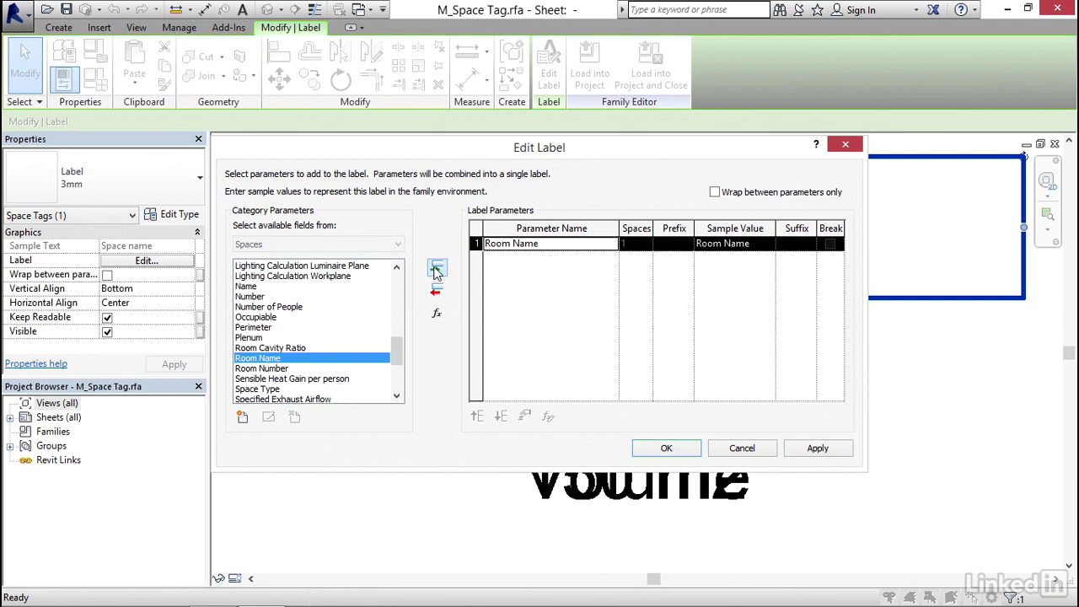
click(663, 448)
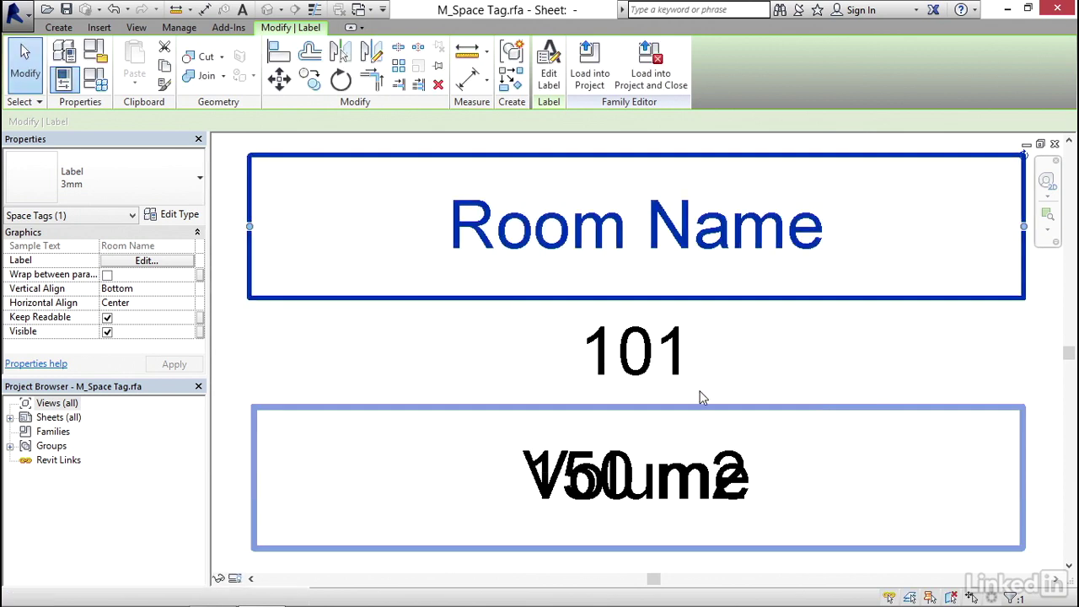
Replace the number label's Number parameter with Room Number
click(661, 365)
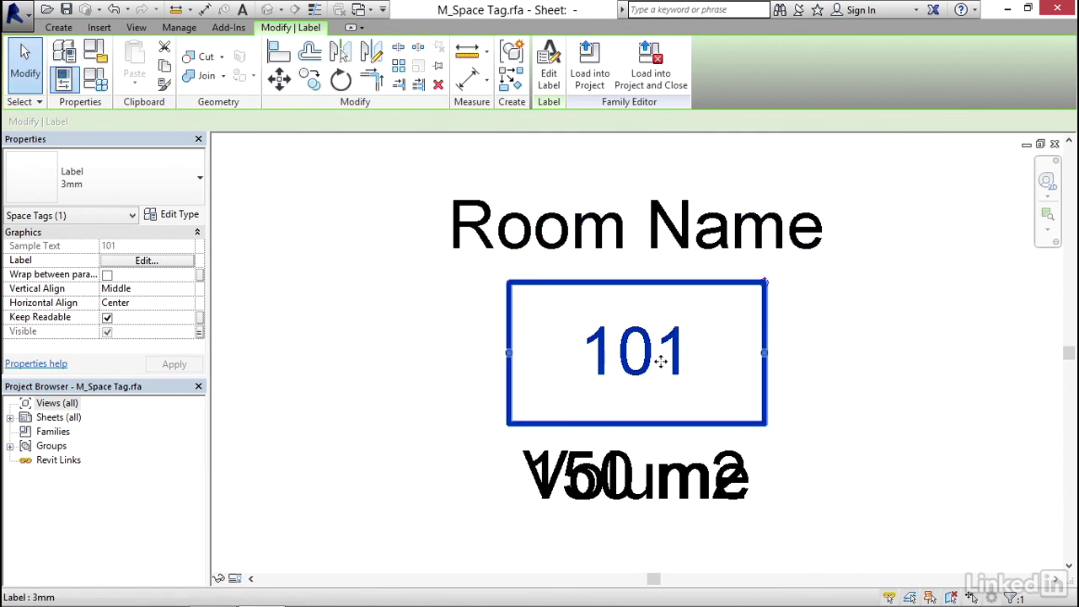
click(550, 72)
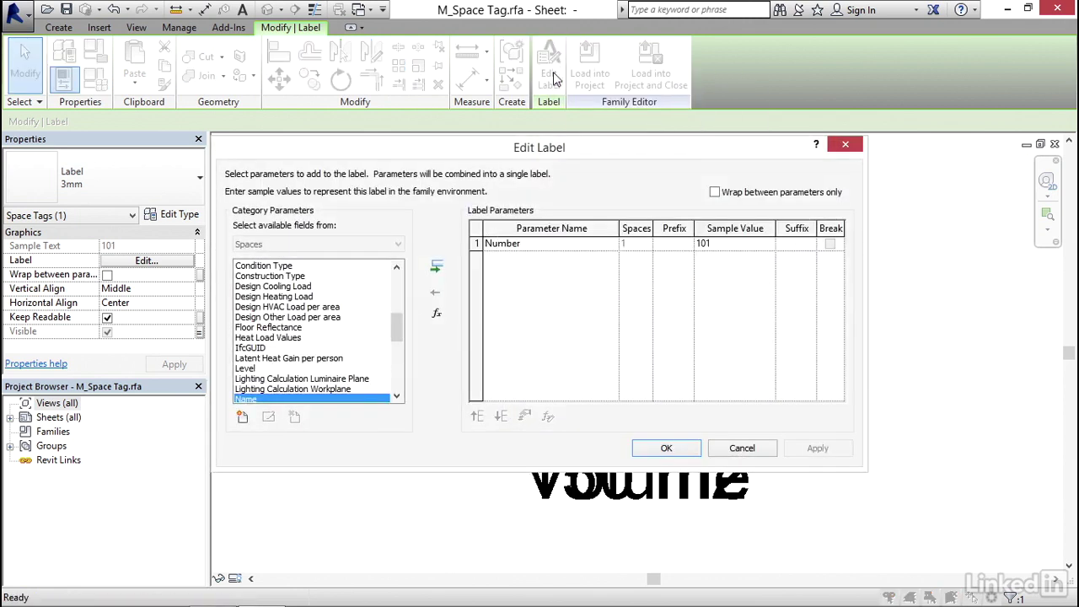
click(478, 243)
click(434, 291)
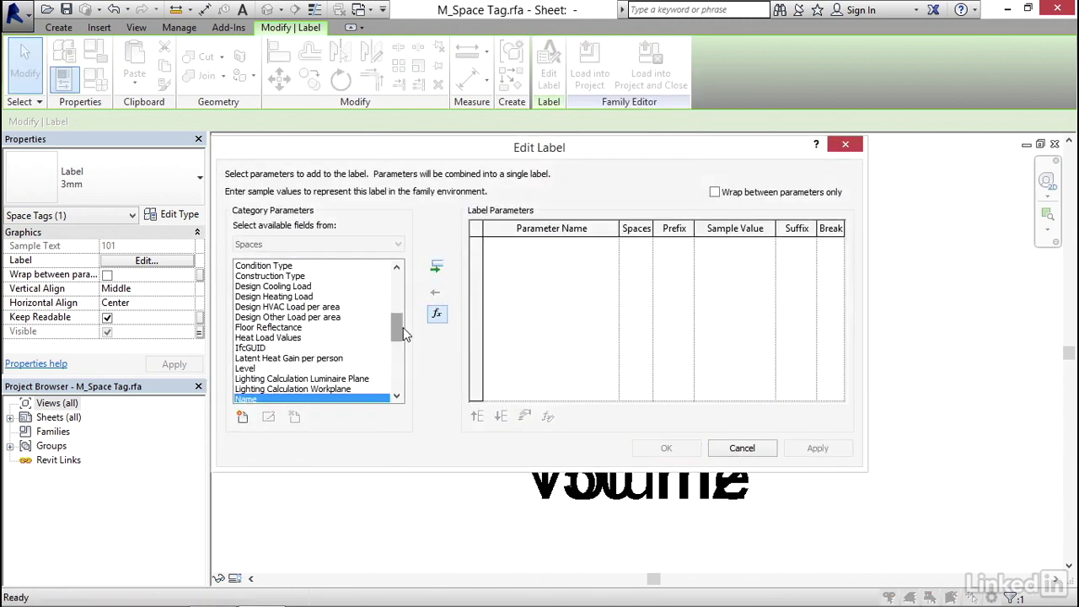
drag(397, 329, 397, 360)
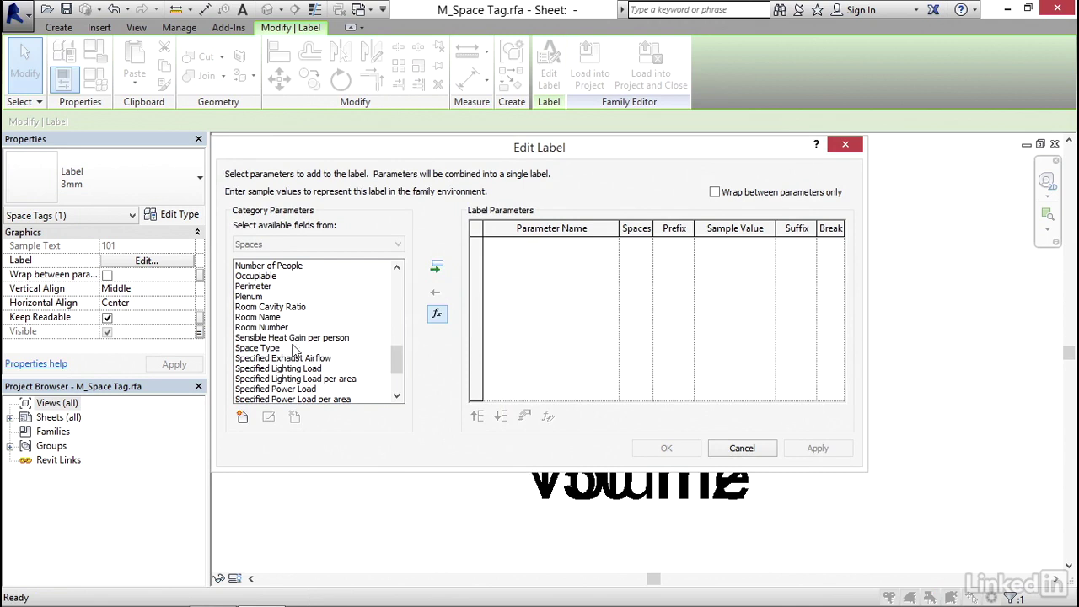
click(277, 328)
click(436, 268)
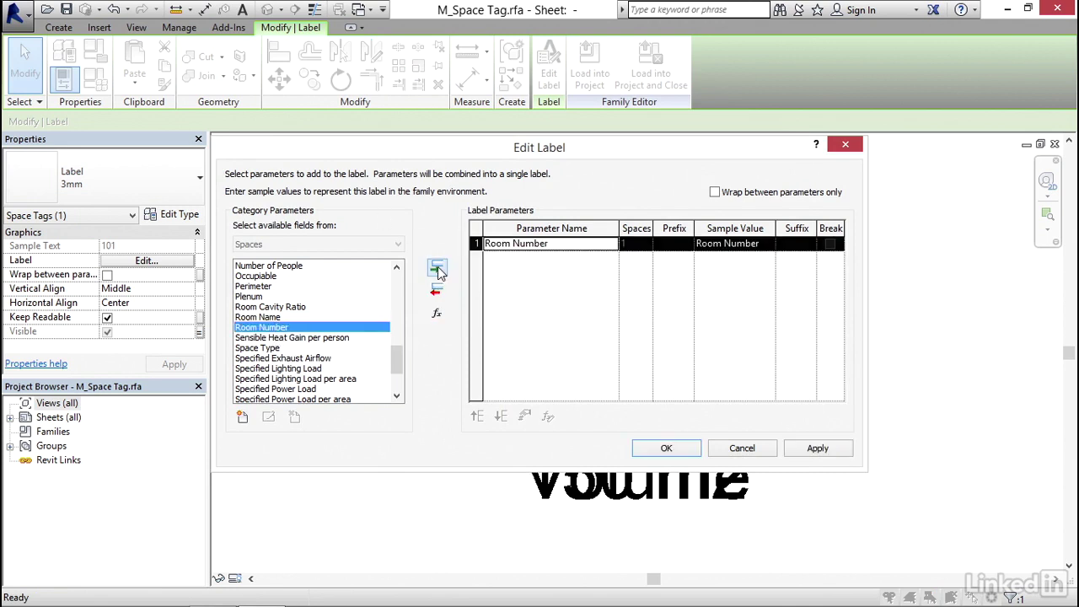
click(662, 448)
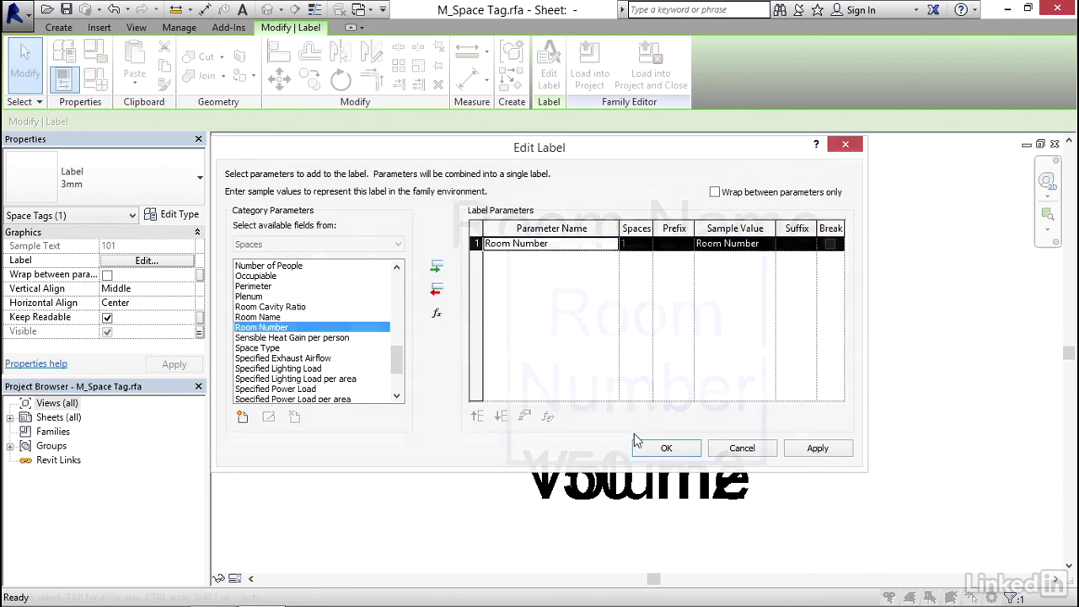
Set the 3mm label type's Width Factor to 0.8 and deselect the label
click(172, 216)
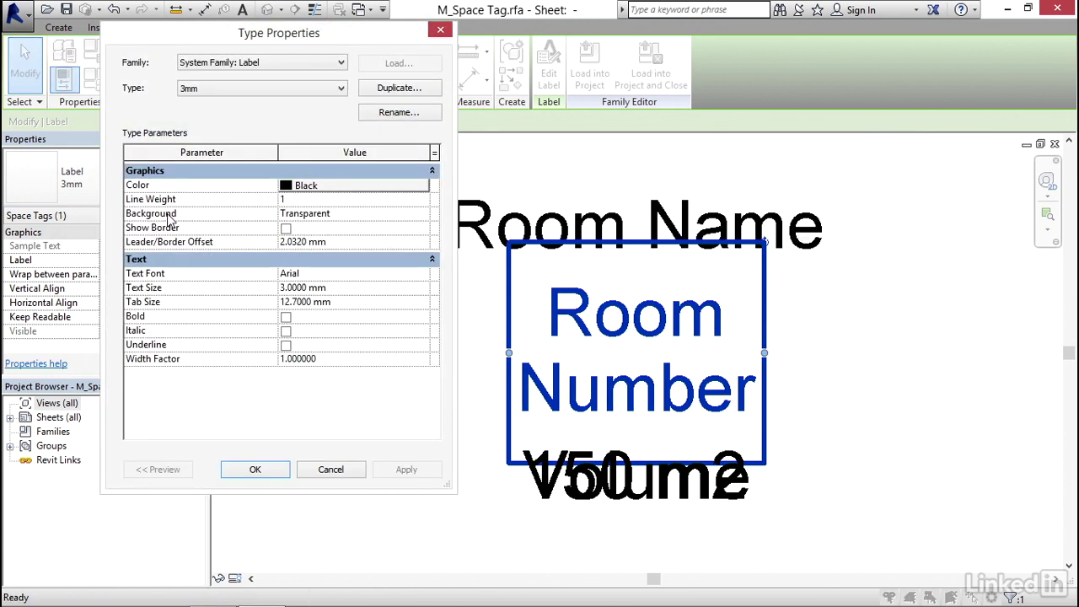
click(338, 359)
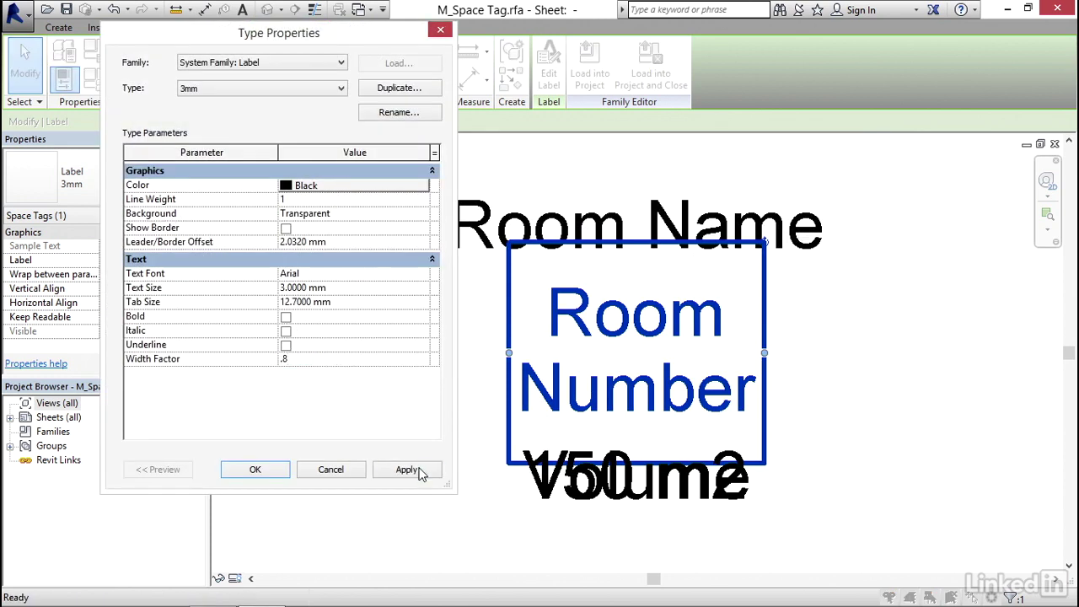
click(406, 469)
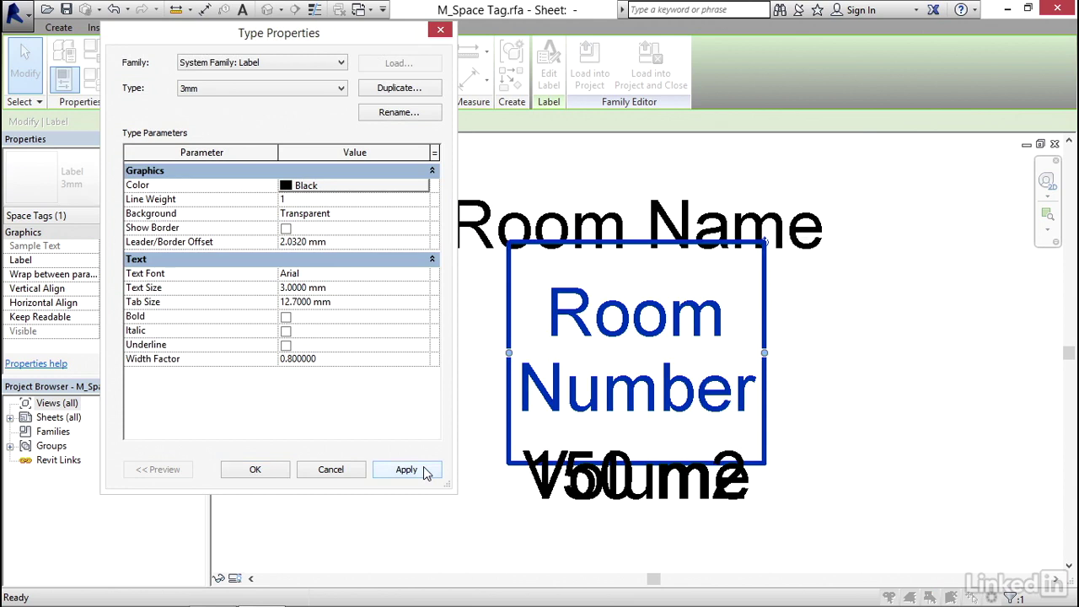
click(256, 470)
click(427, 217)
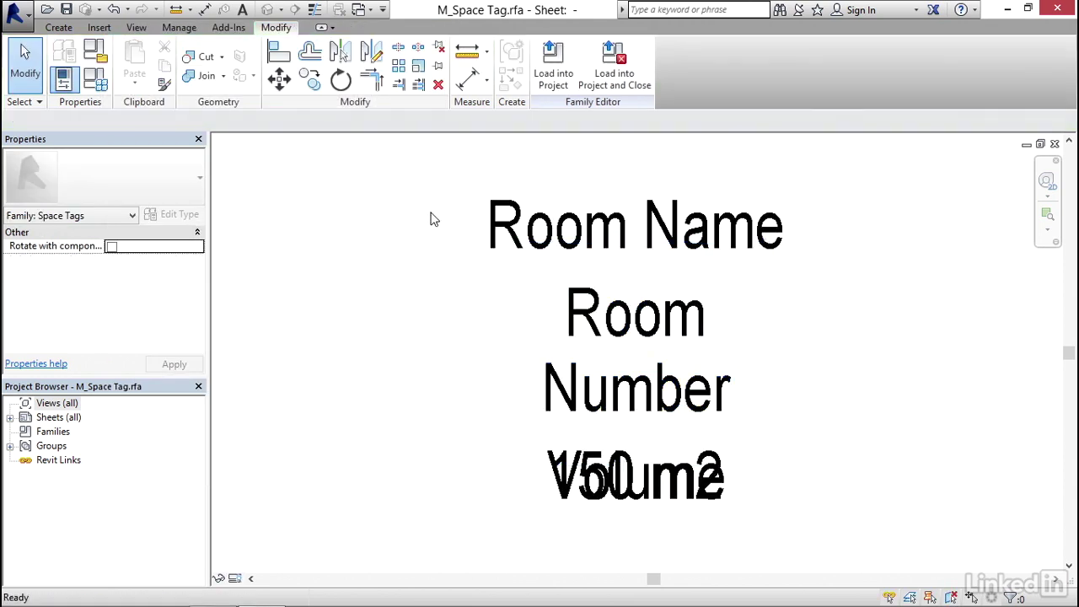
Load the edited M_Space Tag into the Electrical Project, overwriting the existing version
click(552, 64)
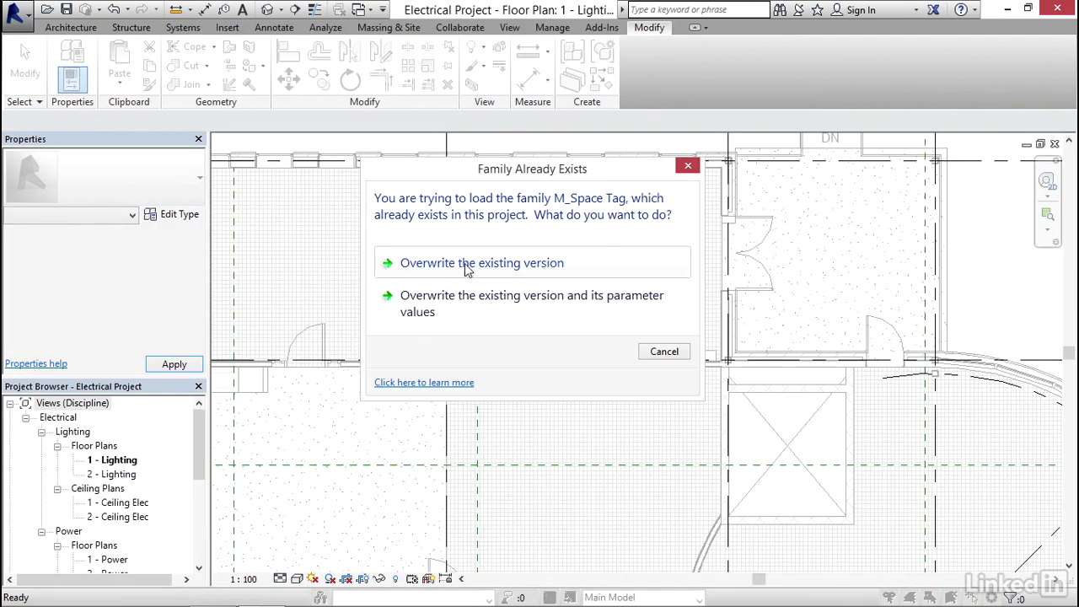
click(493, 265)
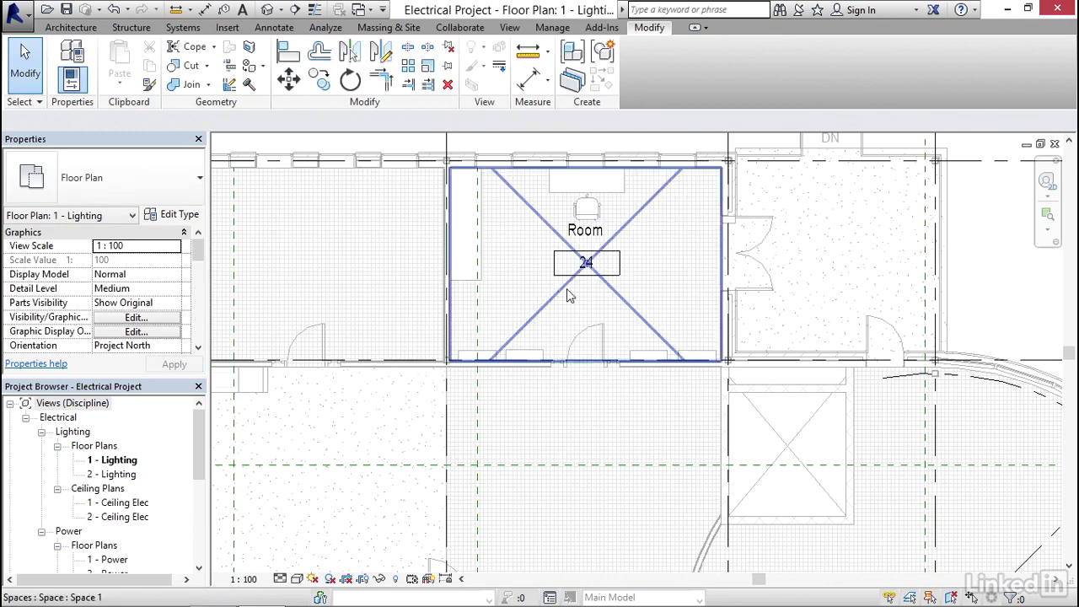
scroll(565, 291, down, 1)
scroll(553, 282, down, 1)
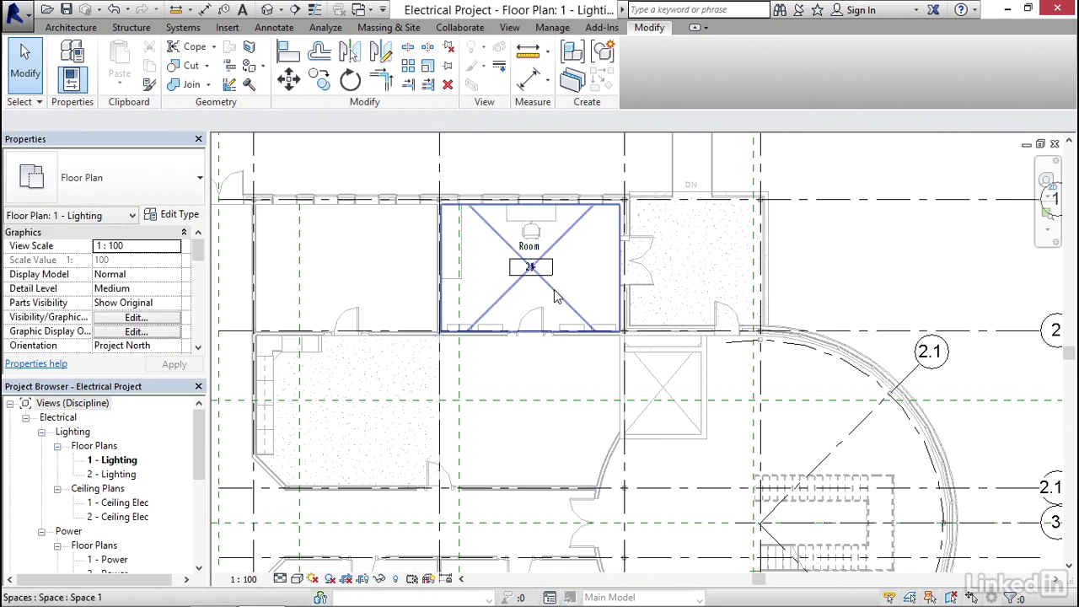
middle_drag(502, 176, 552, 181)
click(337, 29)
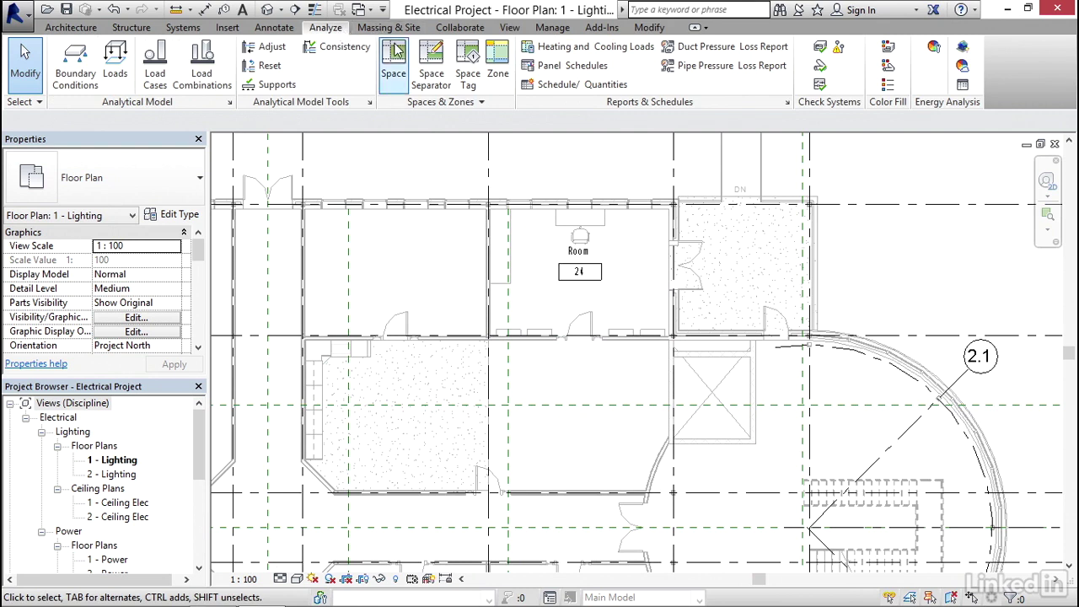
Place spaces in the upper-left room, KITCHEN, FOYER and OFFICE
click(393, 64)
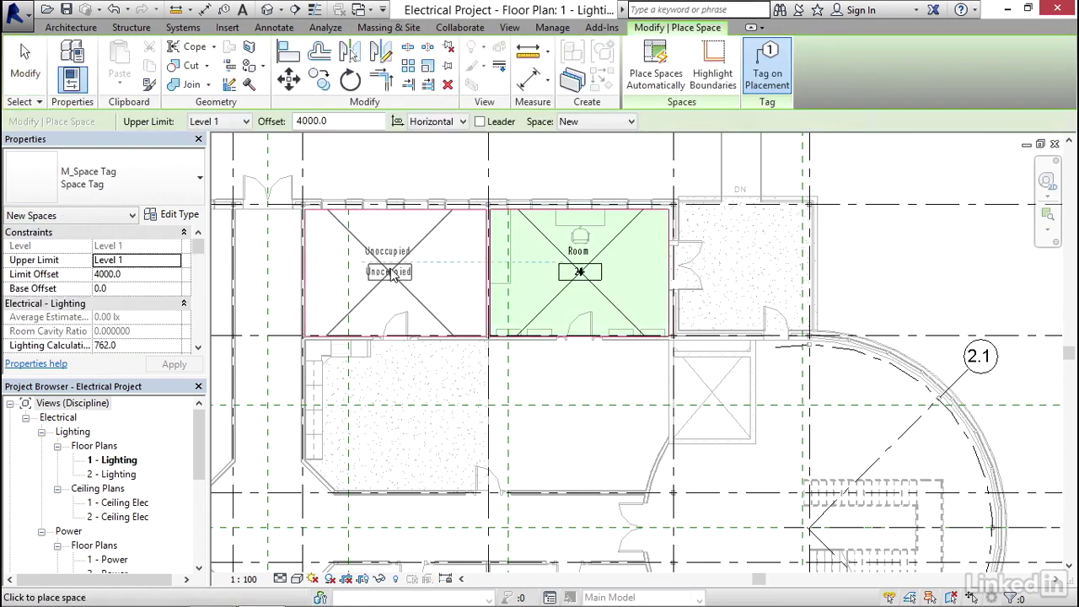
click(390, 276)
middle_drag(453, 357, 455, 239)
click(456, 264)
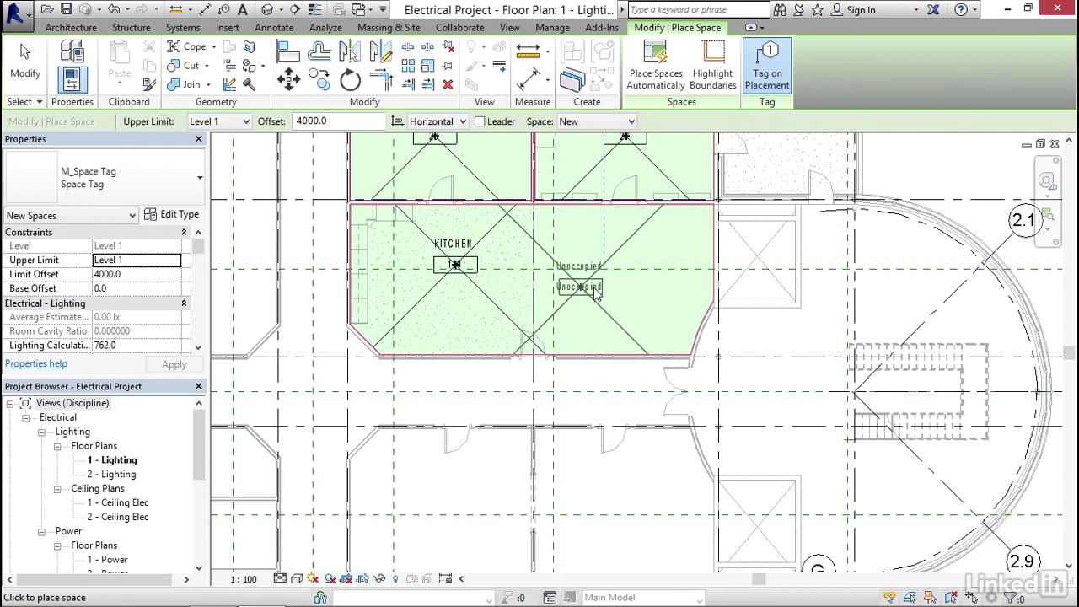
middle_drag(595, 301, 403, 297)
click(670, 402)
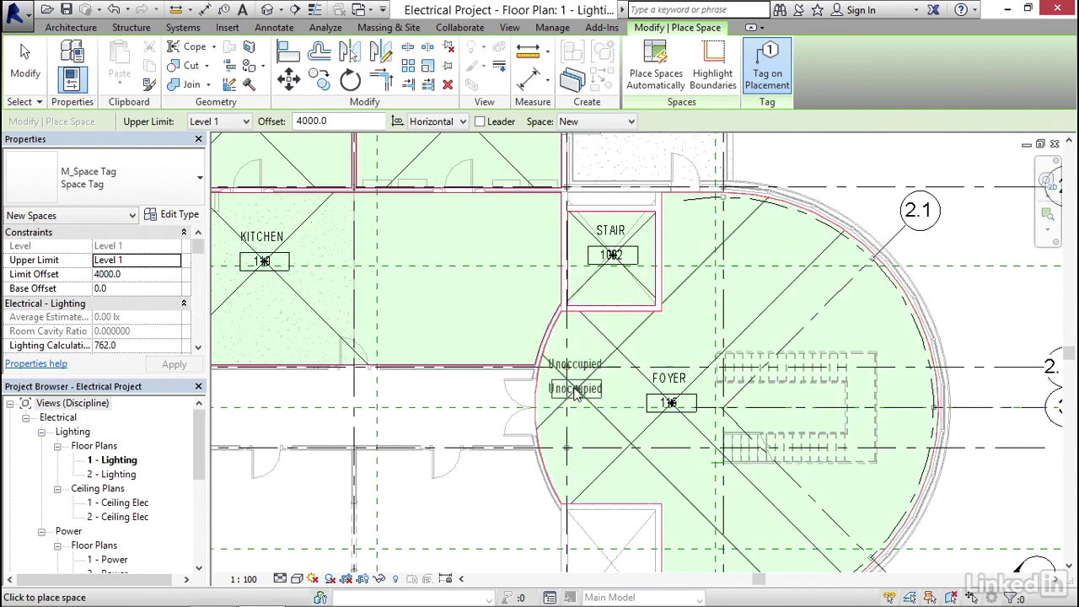
middle_drag(423, 387, 693, 313)
middle_drag(293, 252, 663, 322)
click(464, 240)
Place spaces in RECEPTION, STORAGE, MEN'S, the large left room and the room below WOMEN'S
middle_drag(464, 244, 477, 373)
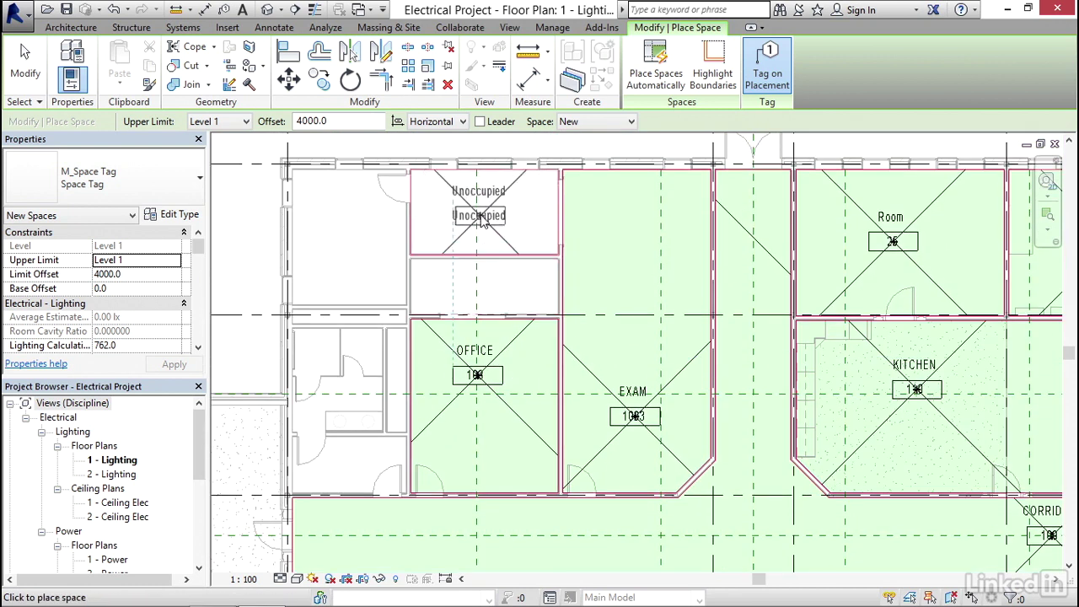
click(482, 219)
click(482, 286)
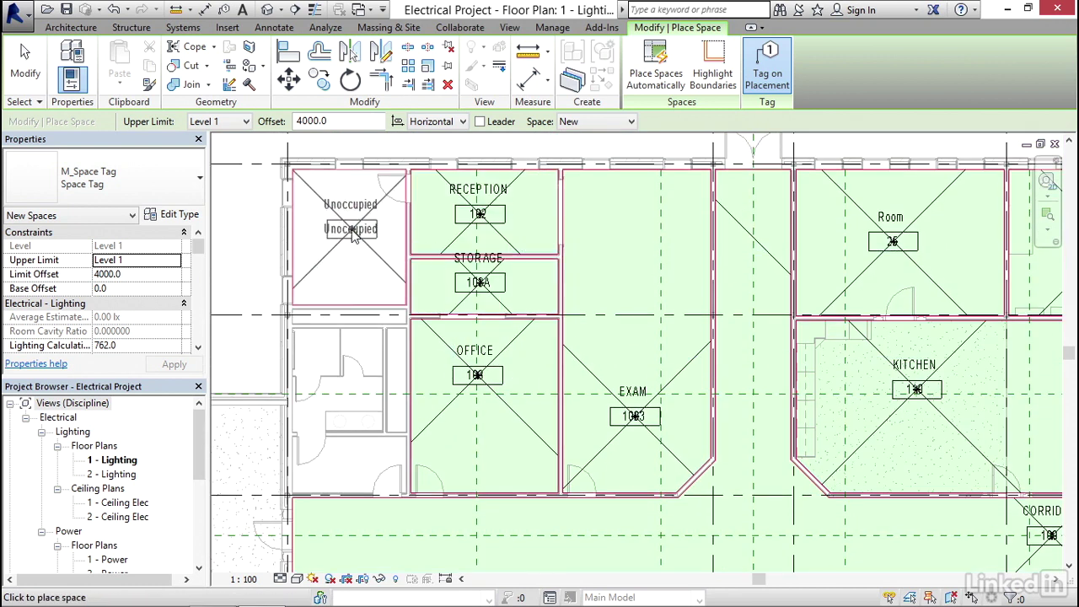
click(354, 236)
click(340, 375)
middle_drag(341, 379, 634, 248)
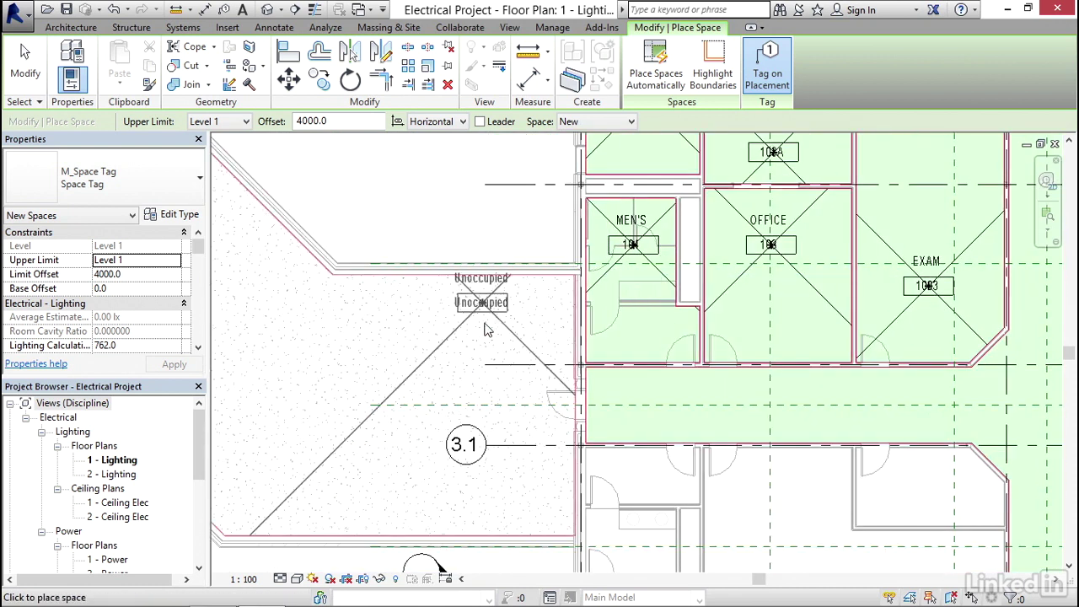
scroll(485, 329, down, 5)
click(409, 312)
middle_drag(409, 312, 413, 339)
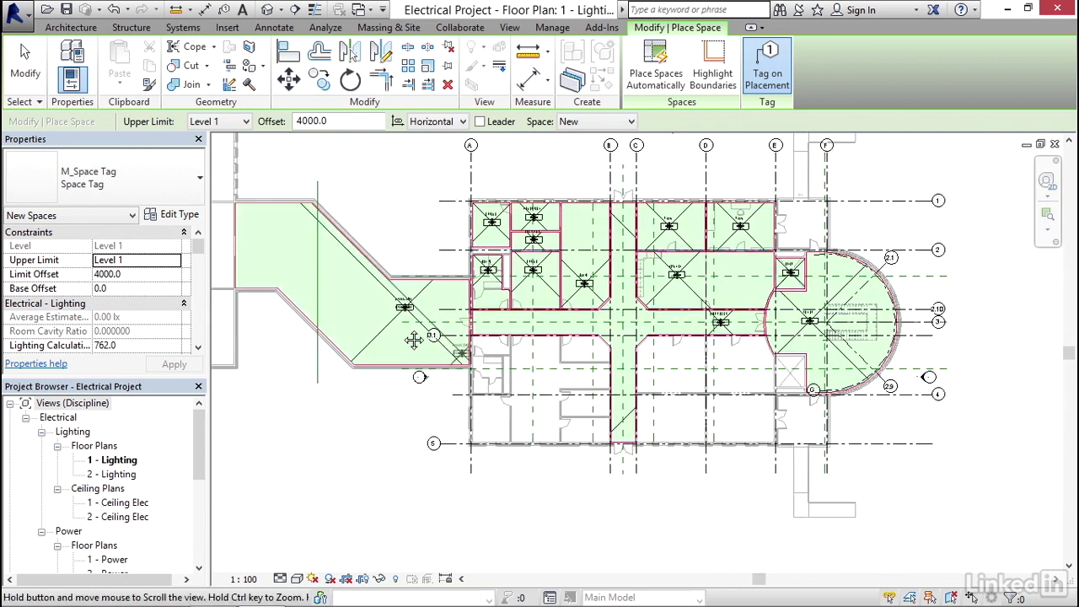
scroll(528, 390, up, 4)
click(424, 375)
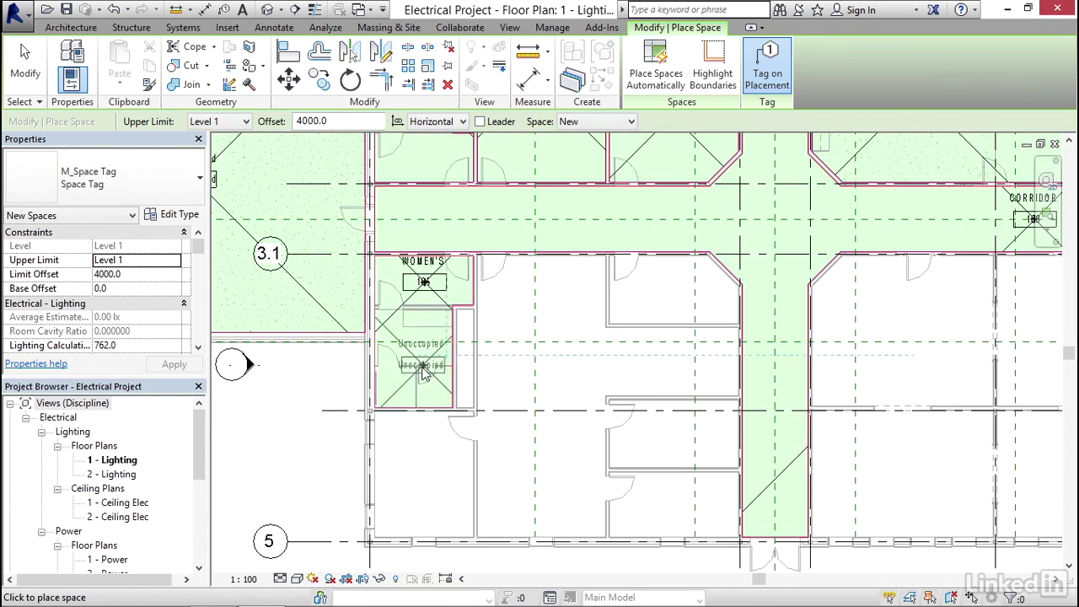
key(Escape)
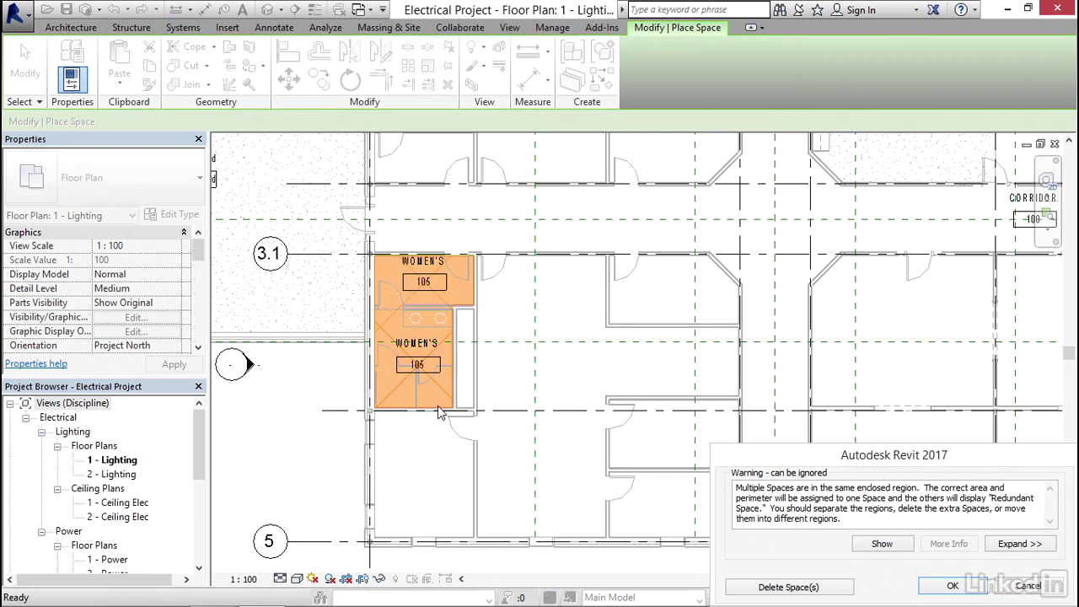
Delete the duplicate WOMEN'S space and add spaces to EXAM, ELECTRICAL and the lower-left room
click(779, 588)
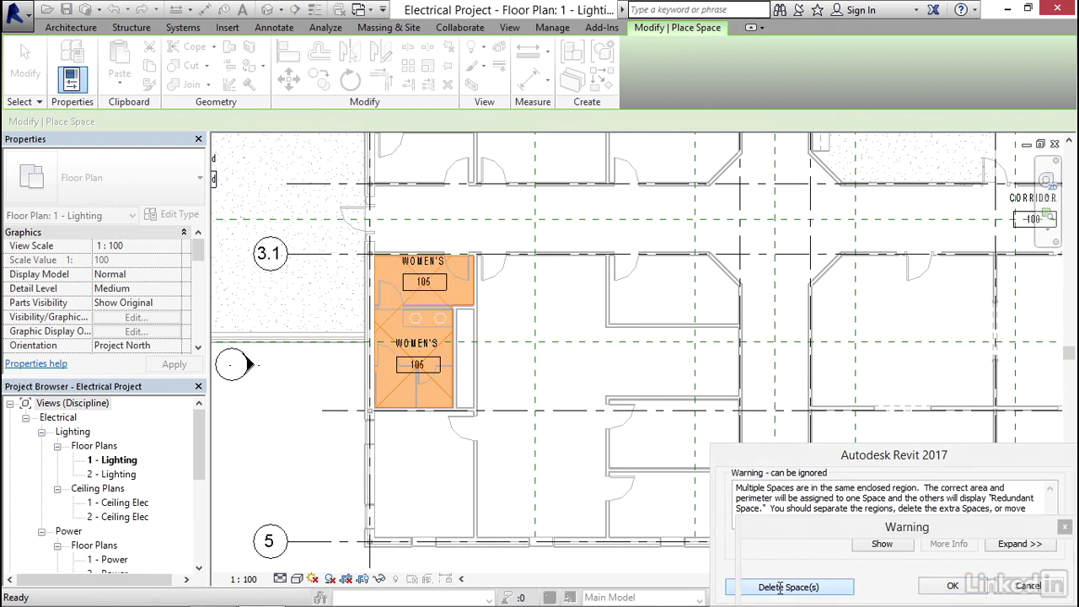
click(566, 376)
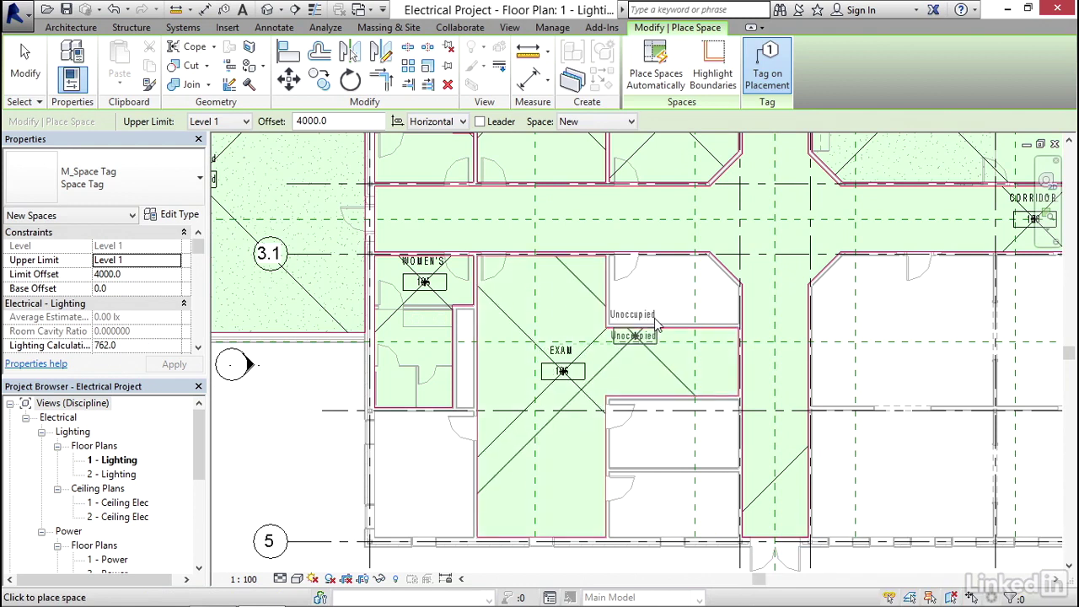
click(659, 293)
click(424, 474)
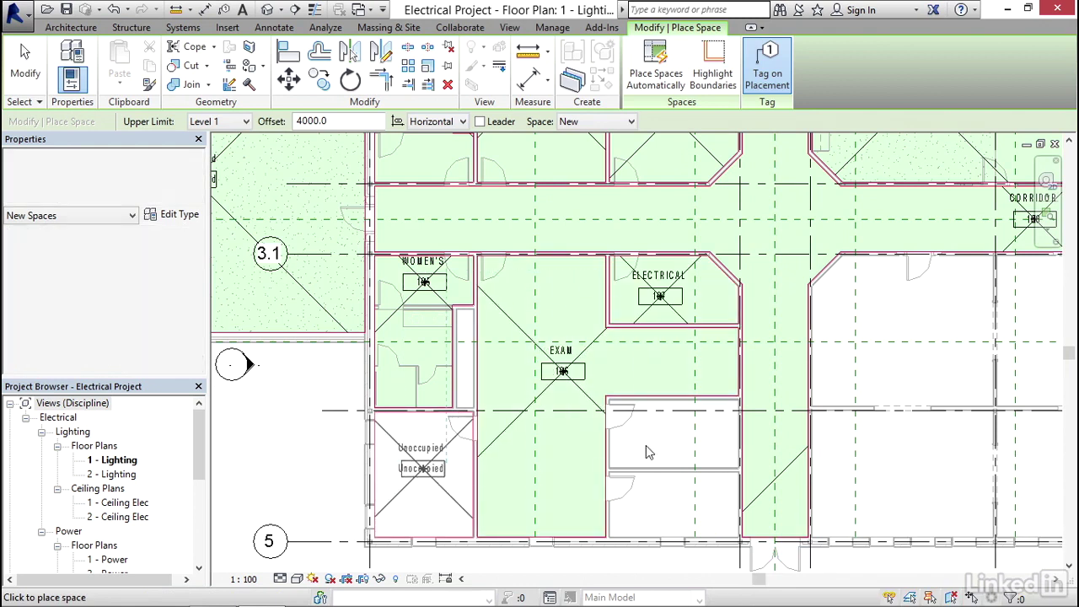
shift+scroll(646, 447, right, 5)
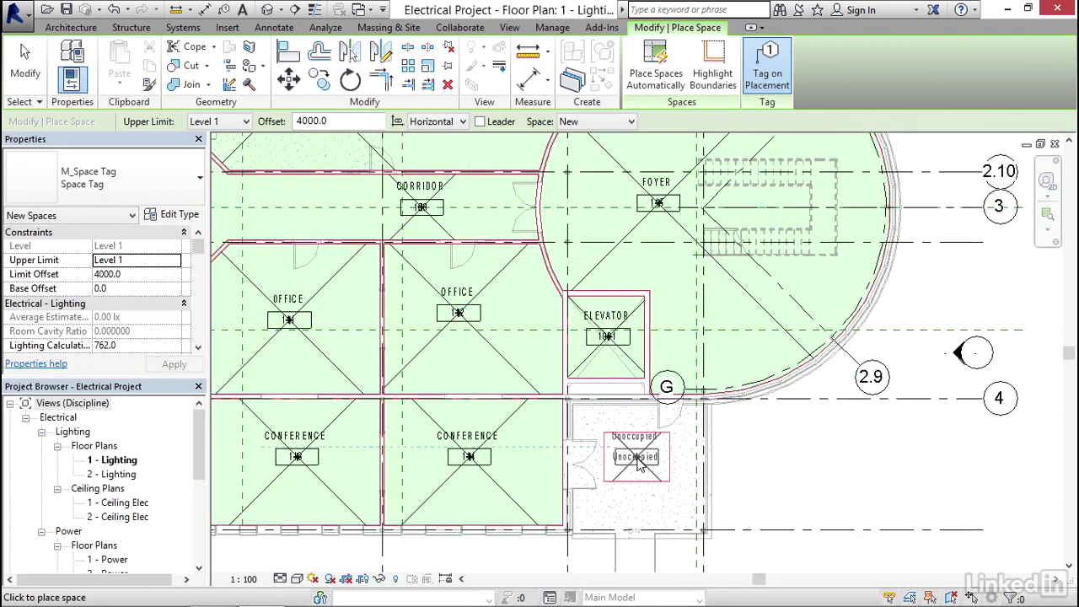
scroll(661, 479, down, 5)
middle_drag(605, 414, 671, 389)
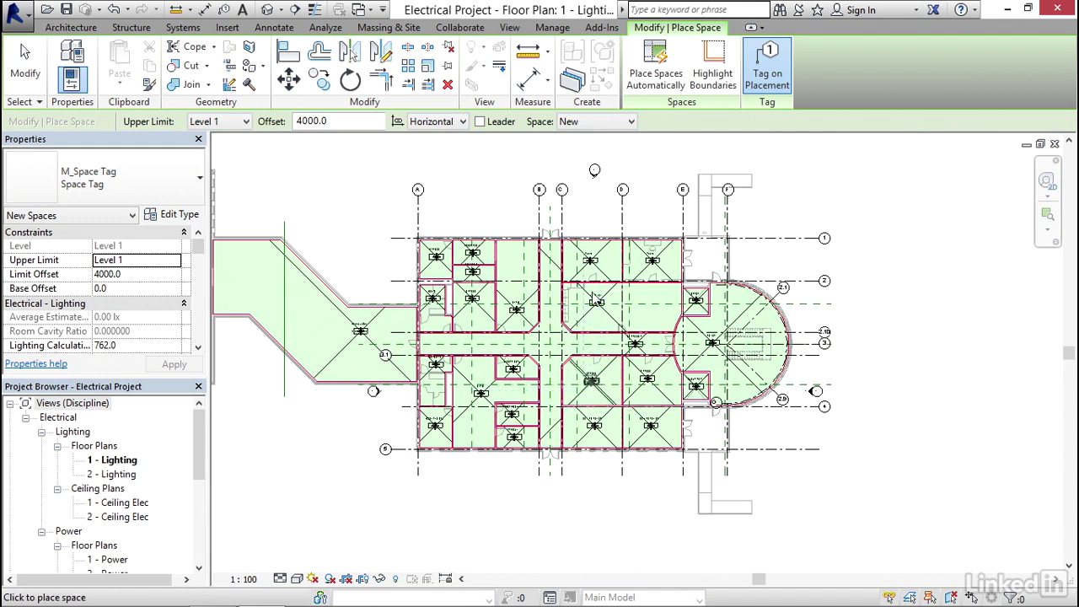
key(Escape)
key(Escape)
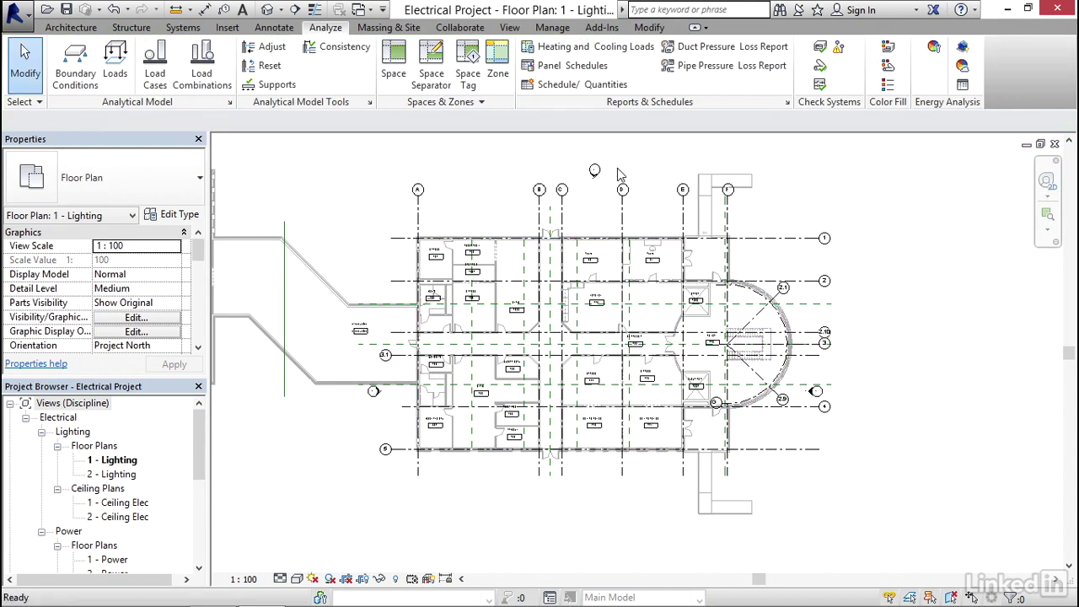